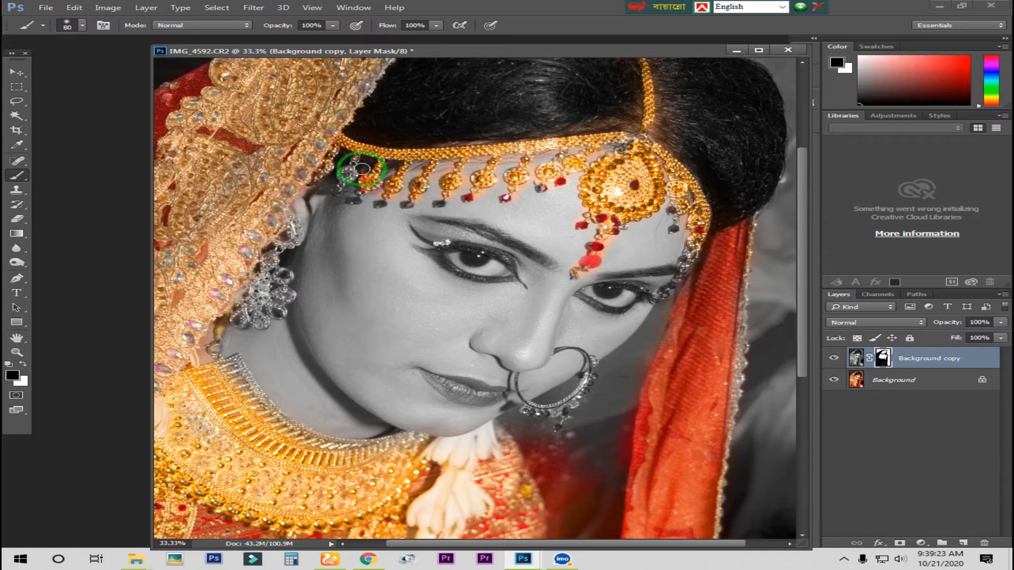
# Step: Paint black on the Background copy layer mask to restore colour in the earring, necklace edge, first eye's makeup and lips
pyautogui.moveTo(274, 380); pyautogui.dragTo(299, 280)
pyautogui.moveTo(259, 261); pyautogui.dragTo(390, 344)
pyautogui.moveTo(454, 174); pyautogui.dragTo(376, 273)
pyautogui.moveTo(394, 244)
pyautogui.mouseDown()
pyautogui.moveTo(458, 261)
pyautogui.moveTo(362, 231)
pyautogui.mouseUp()
pyautogui.moveTo(409, 385); pyautogui.dragTo(423, 325)
pyautogui.moveTo(458, 336)
pyautogui.mouseDown()
pyautogui.moveTo(393, 317)
pyautogui.moveTo(518, 379)
pyautogui.moveTo(618, 294)
pyautogui.moveTo(578, 243)
pyautogui.moveTo(555, 248)
pyautogui.mouseUp()
# Step: Reduce the brush to 40 px and paint the mask to reveal the colour of the nose ring and the other eye's makeup
pyautogui.scroll(2, 478, 333)
pyautogui.press('[')
pyautogui.press('[')
pyautogui.press('[')
pyautogui.press('[')
pyautogui.moveTo(592, 192); pyautogui.dragTo(468, 271)
pyautogui.moveTo(622, 209); pyautogui.dragTo(579, 192)
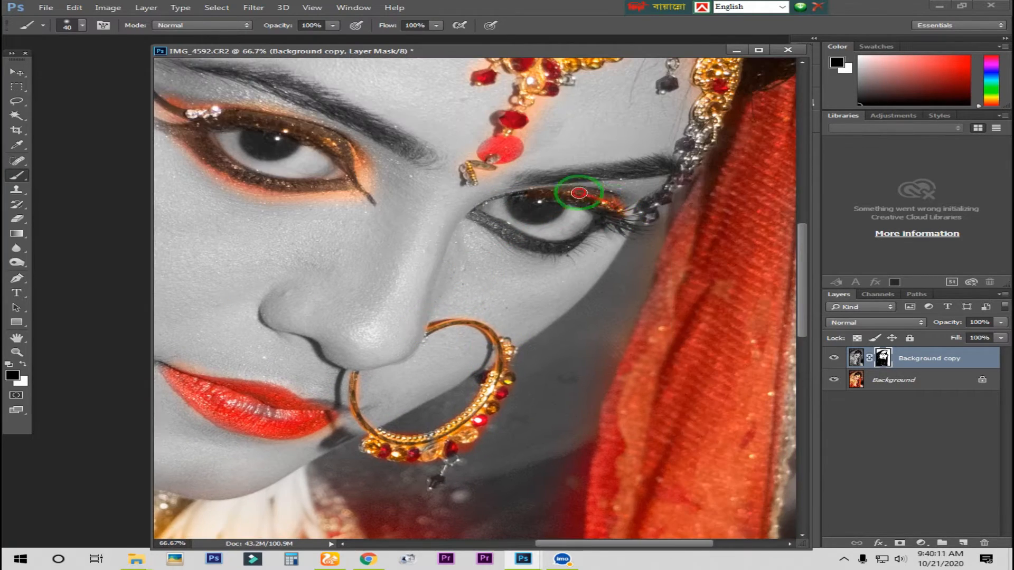
pyautogui.moveTo(510, 196); pyautogui.dragTo(535, 194)
pyautogui.moveTo(679, 181)
pyautogui.mouseDown()
pyautogui.moveTo(624, 227)
pyautogui.moveTo(664, 154)
pyautogui.mouseUp()
pyautogui.scroll(-4, 647, 169)
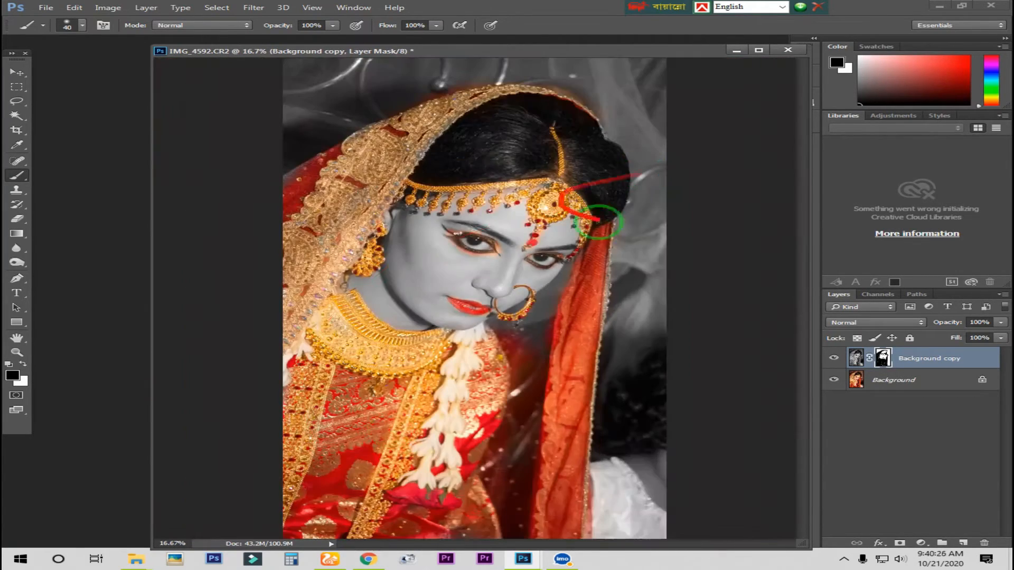
# Step: Switch to the Eraser tool and flatten the image into a single Background layer
pyautogui.scroll(3, 460, 249)
pyautogui.rightClick(17, 218)
pyautogui.click(61, 218)
pyautogui.scroll(-1, 419, 195)
pyautogui.rightClick(845, 381)
pyautogui.click(860, 498)
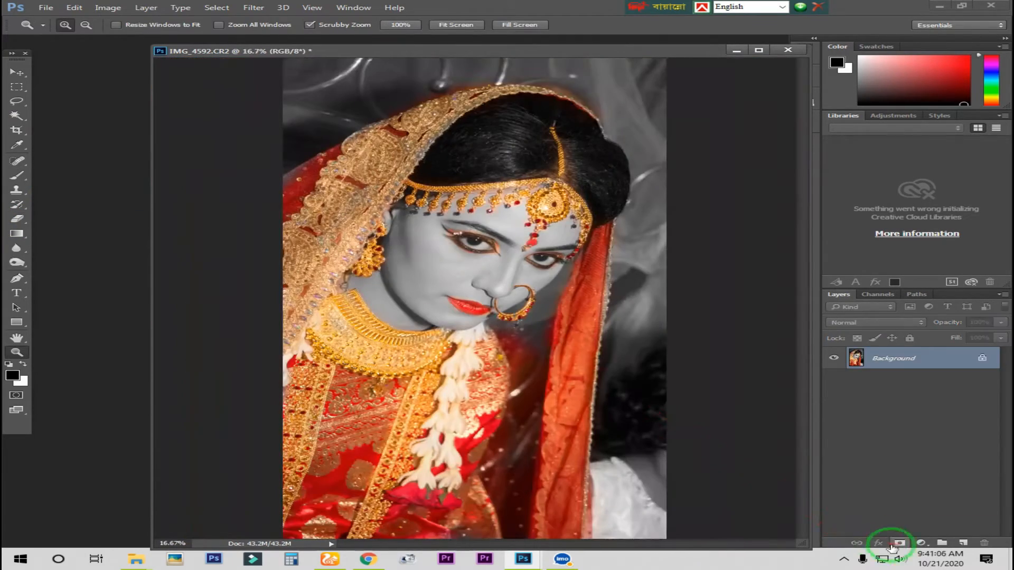
# Step: Add a Levels adjustment layer and shift its input slider to brighten the photo
pyautogui.click(921, 543)
pyautogui.click(866, 356)
pyautogui.moveTo(594, 210)
pyautogui.mouseDown()
pyautogui.moveTo(605, 217)
pyautogui.moveTo(598, 216)
pyautogui.mouseUp()
pyautogui.moveTo(671, 70); pyautogui.dragTo(733, 74)
pyautogui.moveTo(831, 188); pyautogui.dragTo(810, 188)
pyautogui.click(831, 67)
# Step: Add a Curves adjustment layer and shape a gentle S-curve that lifts the highlights and lowers the shadows
pyautogui.click(920, 543)
pyautogui.click(869, 367)
pyautogui.moveTo(781, 218); pyautogui.dragTo(786, 210)
pyautogui.moveTo(737, 244); pyautogui.dragTo(736, 256)
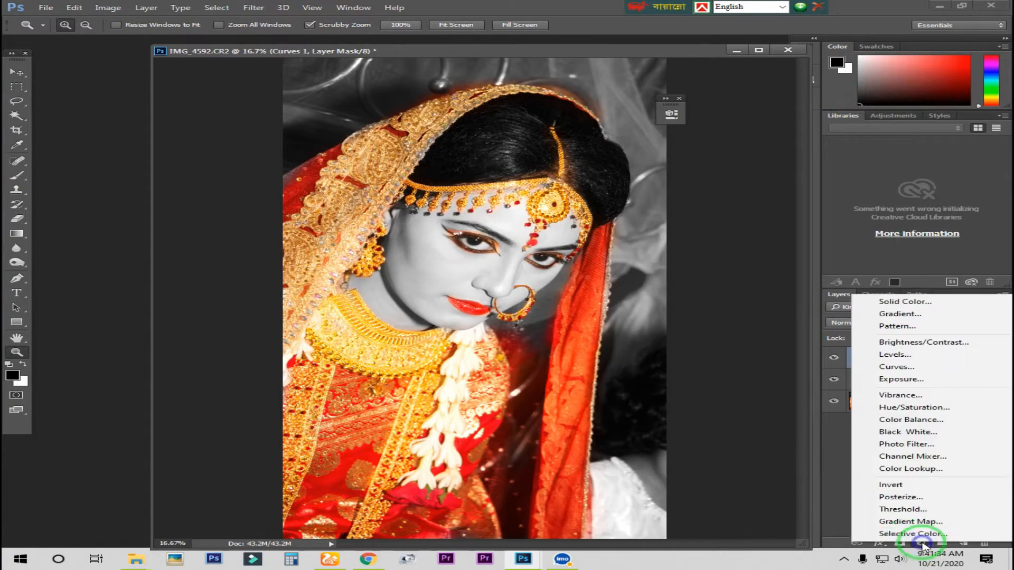
# Step: Add a Selective Color adjustment layer and fine-tune the photo's colour
pyautogui.click(916, 525)
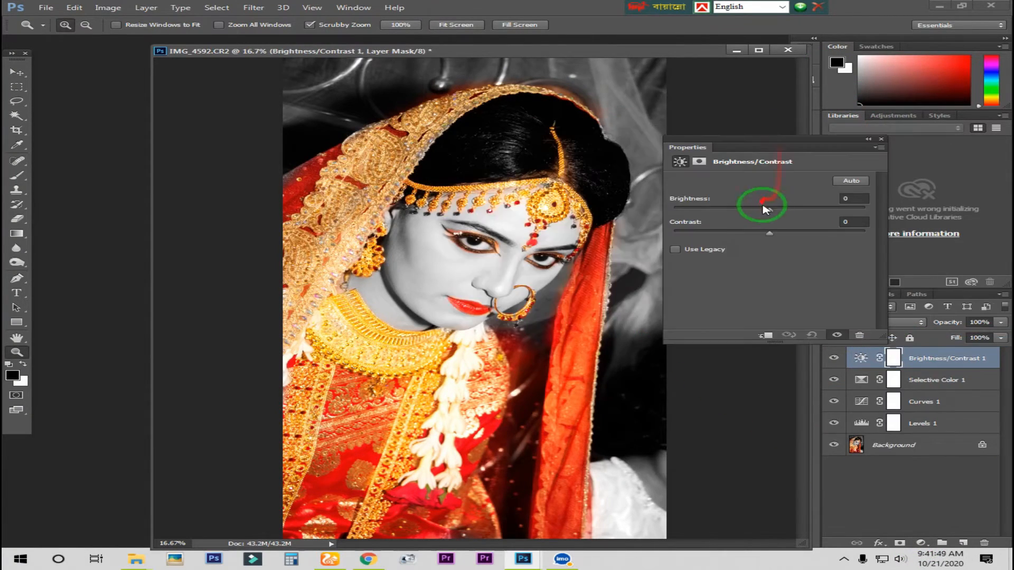
pyautogui.moveTo(763, 206); pyautogui.dragTo(748, 208)
pyautogui.click(653, 154)
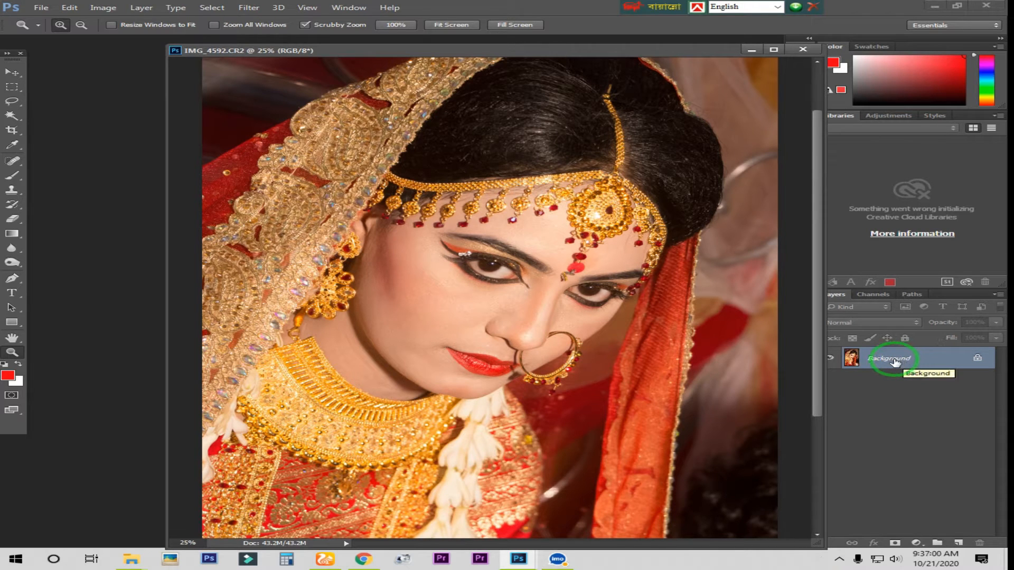
# Step: Duplicate the Background layer, desaturate the copy and compare it with the colour original
pyautogui.moveTo(891, 362); pyautogui.dragTo(960, 542)
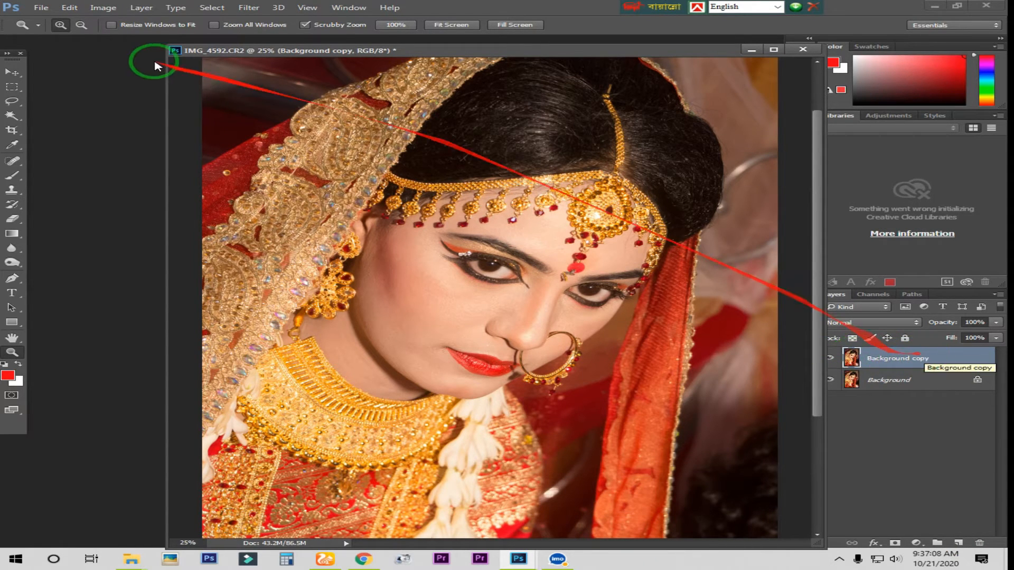
pyautogui.click(102, 8)
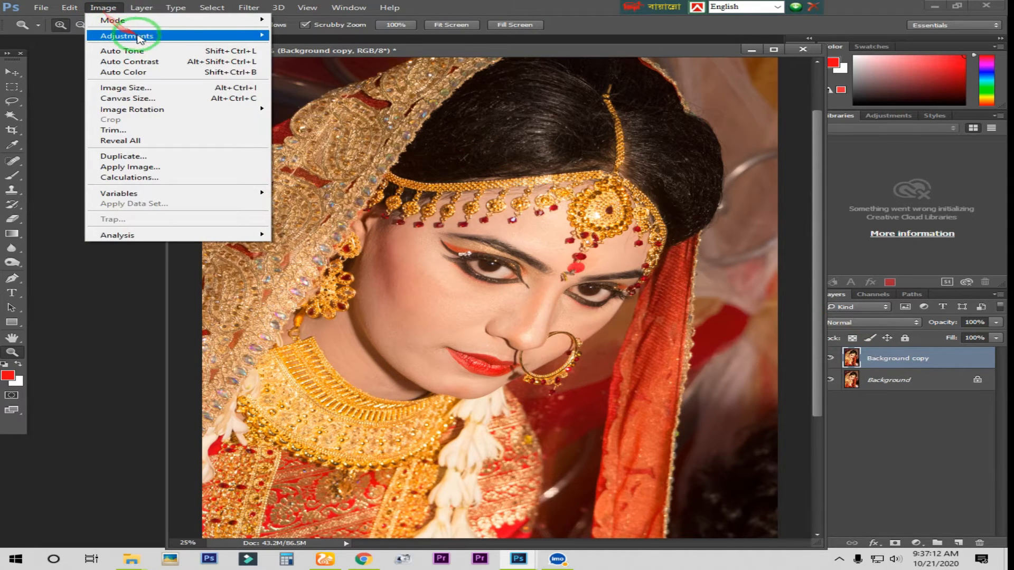
pyautogui.moveTo(200, 43)
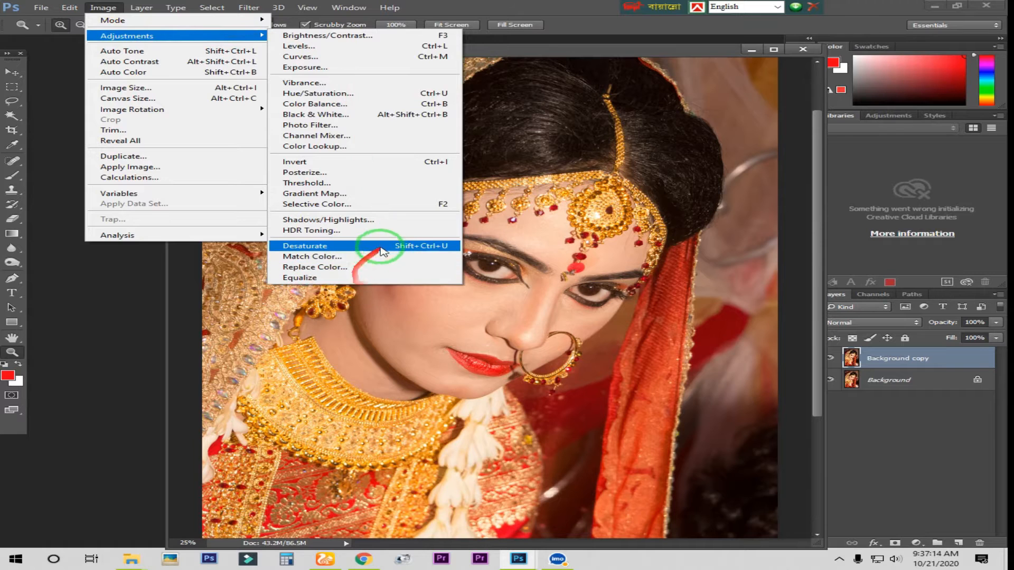
pyautogui.click(409, 247)
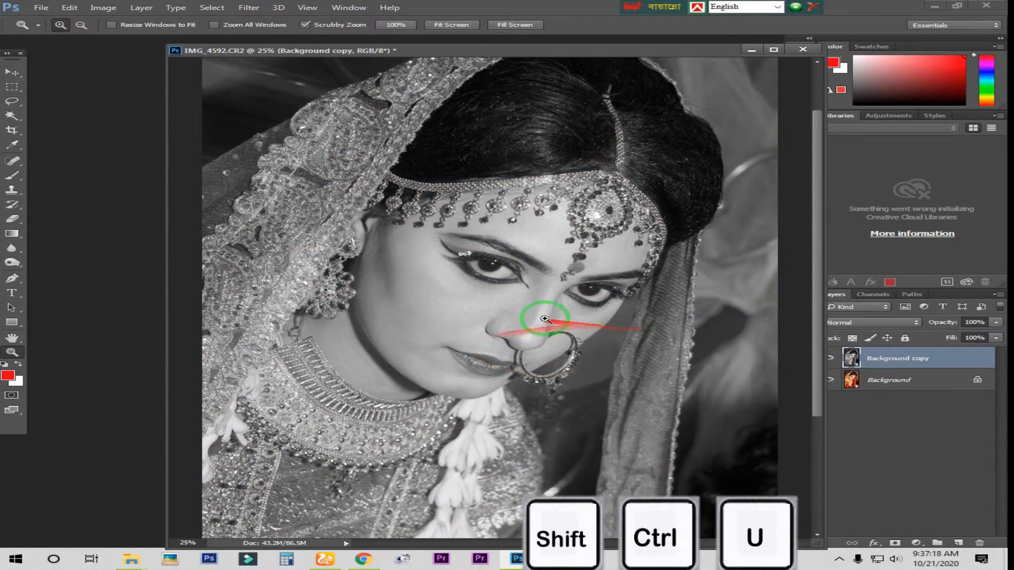
pyautogui.click(832, 358)
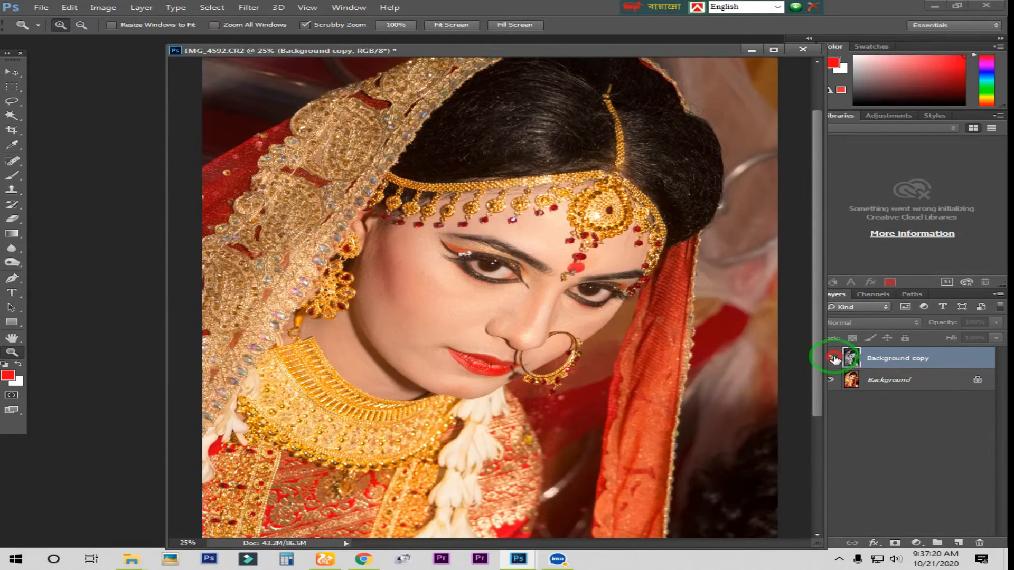
pyautogui.click(832, 358)
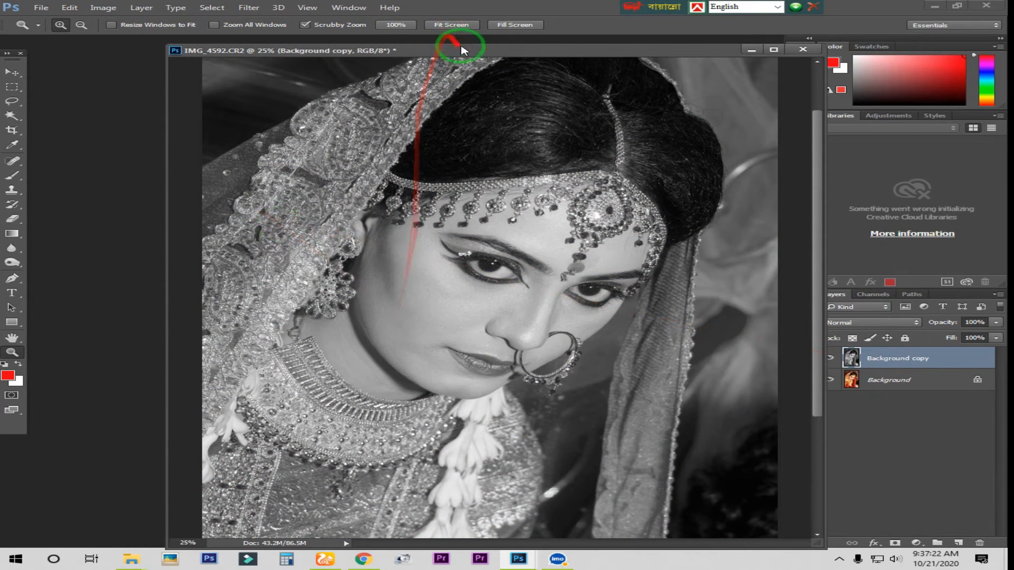
pyautogui.moveTo(461, 50); pyautogui.dragTo(441, 51)
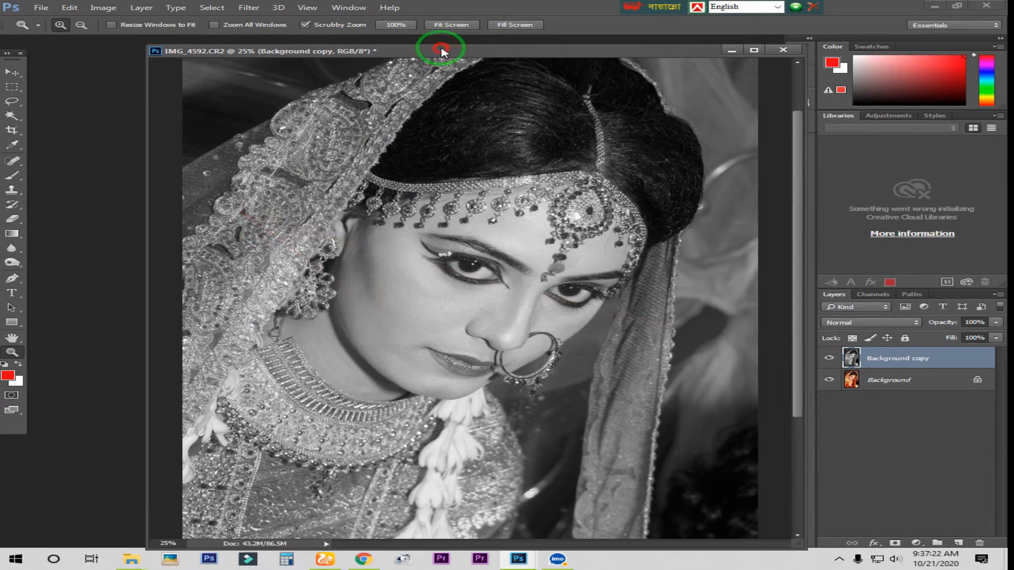
# Step: Set the foreground colour to near-black 060001
pyautogui.click(9, 377)
pyautogui.moveTo(674, 290); pyautogui.dragTo(760, 278)
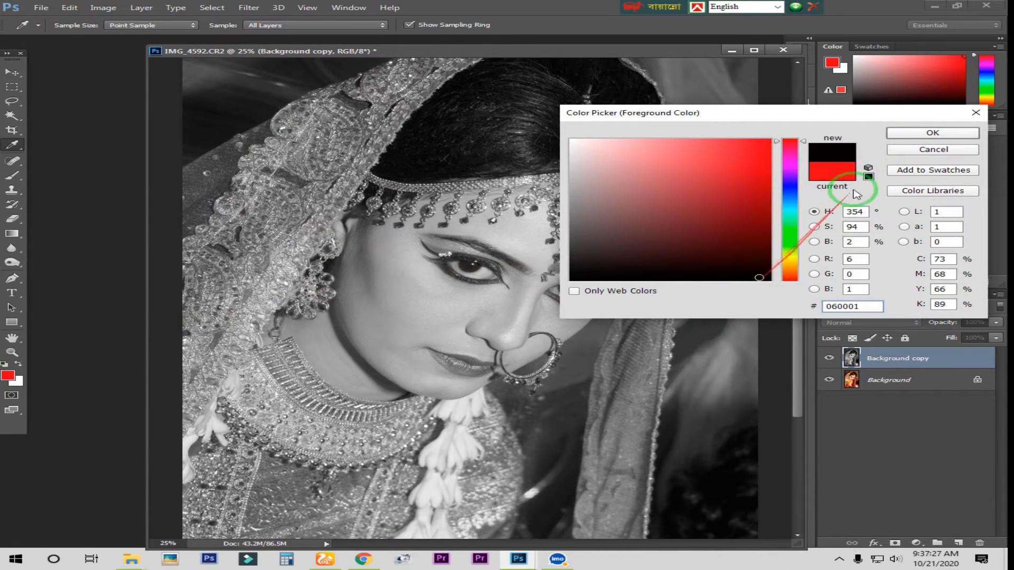
pyautogui.click(898, 134)
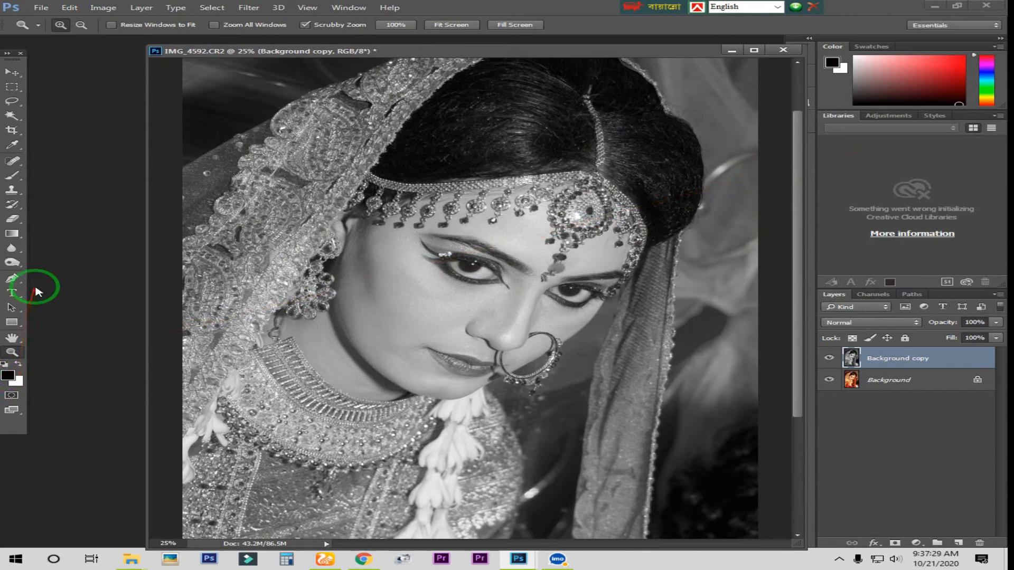
# Step: Choose the Brush tool with a soft round tip at 0% hardness, 164 px size and 100% opacity
pyautogui.press('b')
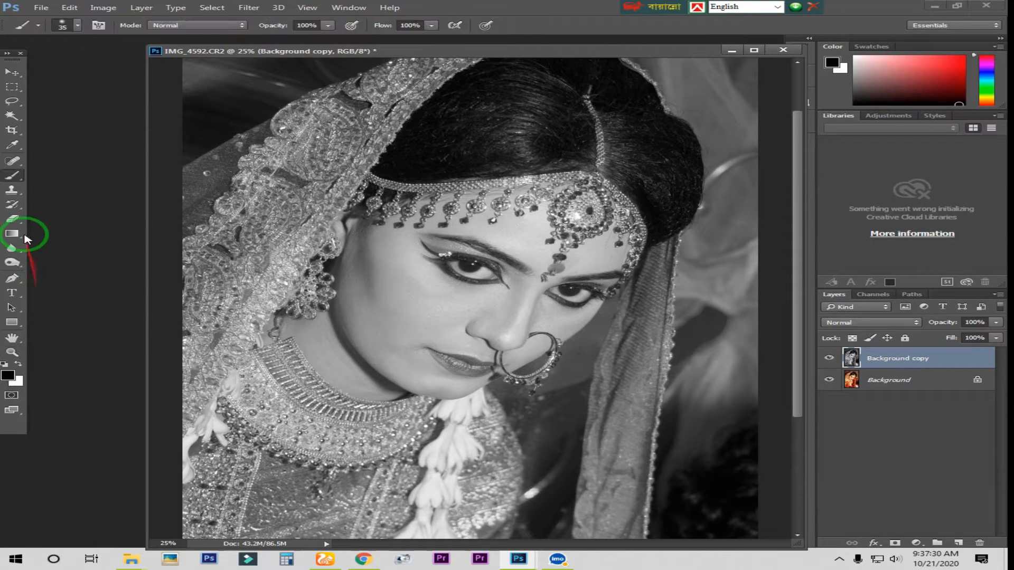
pyautogui.rightClick(17, 175)
pyautogui.click(76, 173)
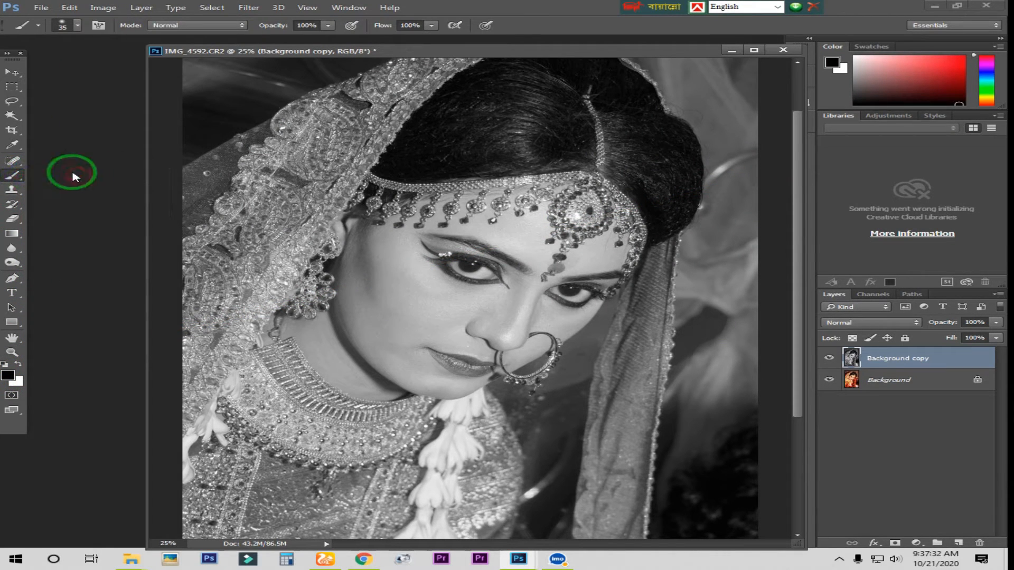
pyautogui.click(78, 24)
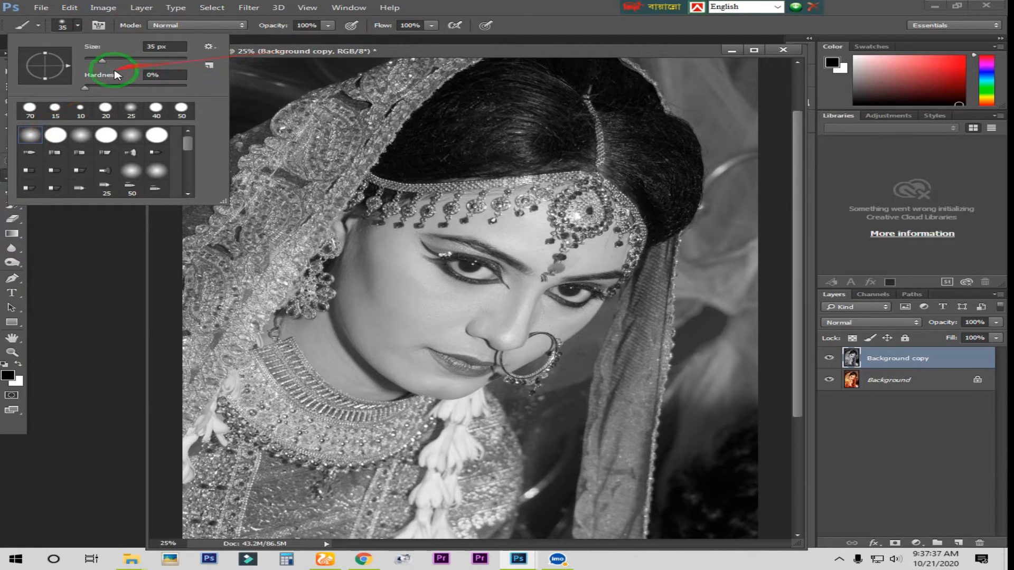
pyautogui.click(84, 89)
pyautogui.moveTo(102, 60); pyautogui.dragTo(152, 62)
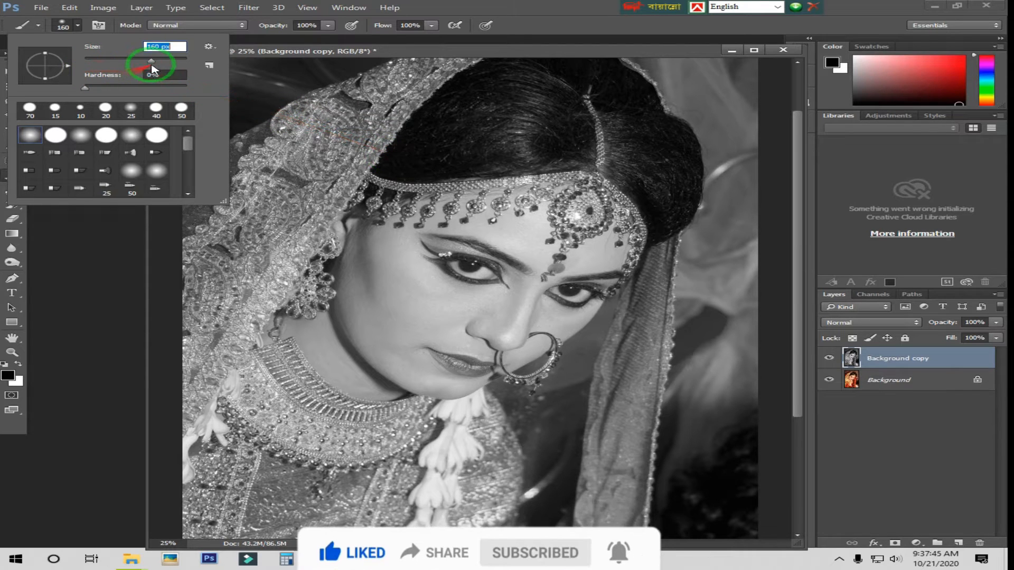
pyautogui.click(257, 38)
pyautogui.click(327, 25)
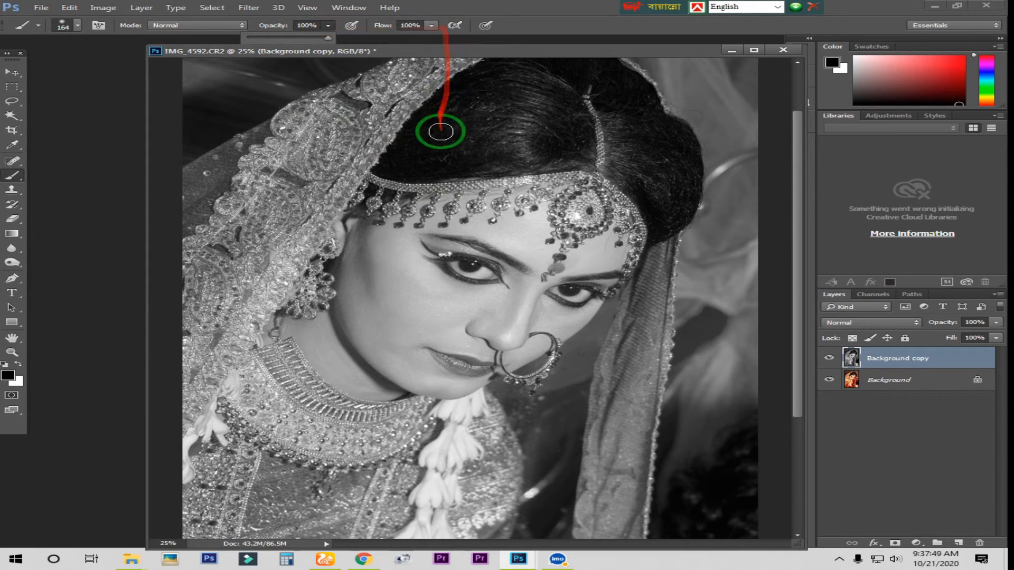
# Step: Add a layer mask to the desaturated Background copy layer
pyautogui.scroll(-1, 465, 157)
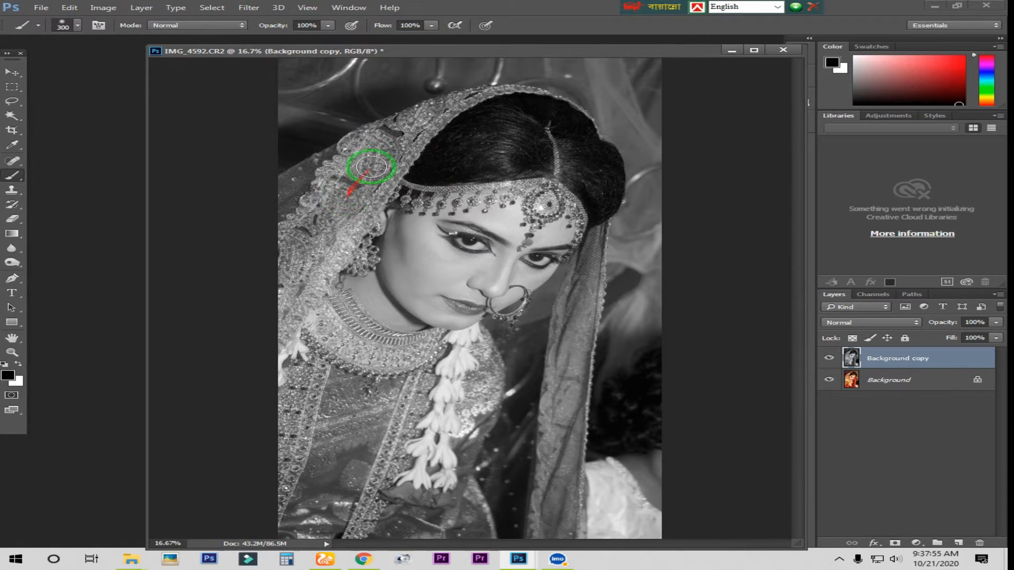
pyautogui.click(377, 141)
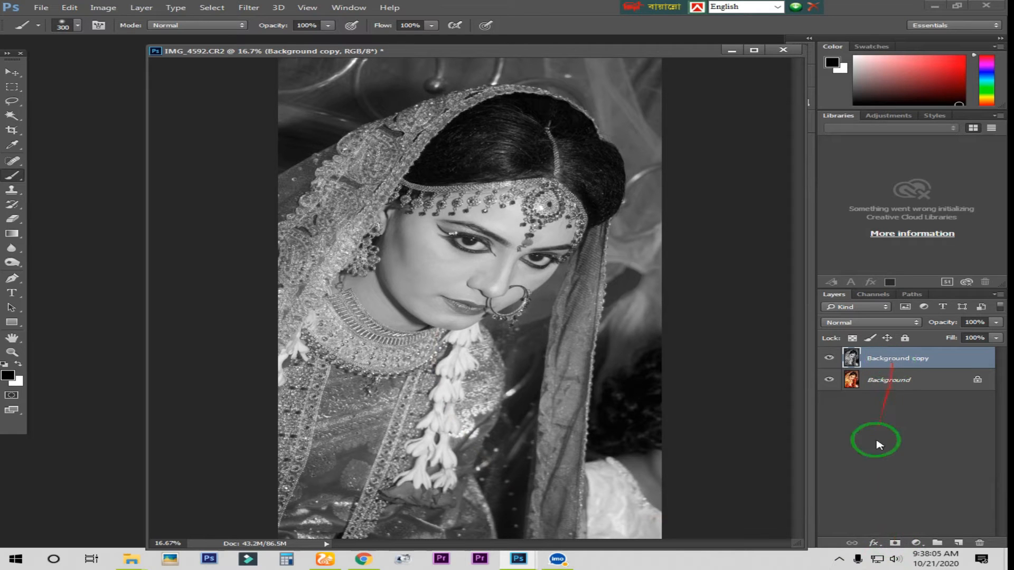
pyautogui.click(893, 544)
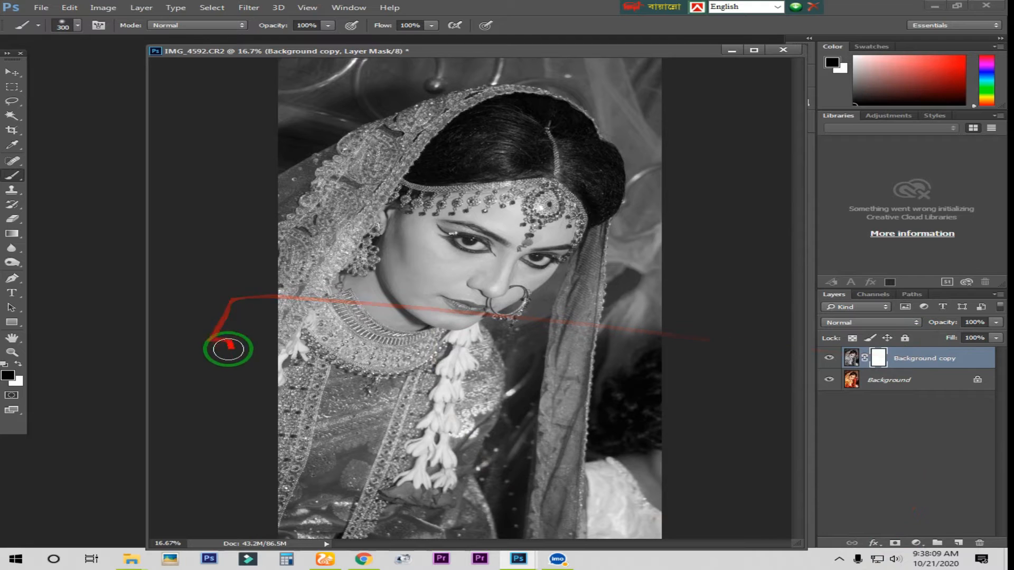
# Step: Paint the mask over the side veil, necklace, dress and hanging veil to reveal their colour, reducing the brush to 250 px for the hanging veil
pyautogui.moveTo(389, 140)
pyautogui.mouseDown()
pyautogui.moveTo(346, 176)
pyautogui.moveTo(394, 134)
pyautogui.moveTo(314, 172)
pyautogui.moveTo(285, 206)
pyautogui.moveTo(335, 162)
pyautogui.moveTo(286, 248)
pyautogui.moveTo(287, 233)
pyautogui.moveTo(411, 119)
pyautogui.moveTo(379, 134)
pyautogui.moveTo(423, 115)
pyautogui.moveTo(333, 249)
pyautogui.moveTo(341, 242)
pyautogui.moveTo(293, 260)
pyautogui.moveTo(313, 182)
pyautogui.moveTo(346, 151)
pyautogui.moveTo(288, 251)
pyautogui.moveTo(303, 322)
pyautogui.moveTo(303, 269)
pyautogui.moveTo(294, 354)
pyautogui.moveTo(305, 398)
pyautogui.moveTo(316, 284)
pyautogui.moveTo(374, 360)
pyautogui.moveTo(296, 387)
pyautogui.moveTo(282, 411)
pyautogui.moveTo(302, 502)
pyautogui.mouseUp()
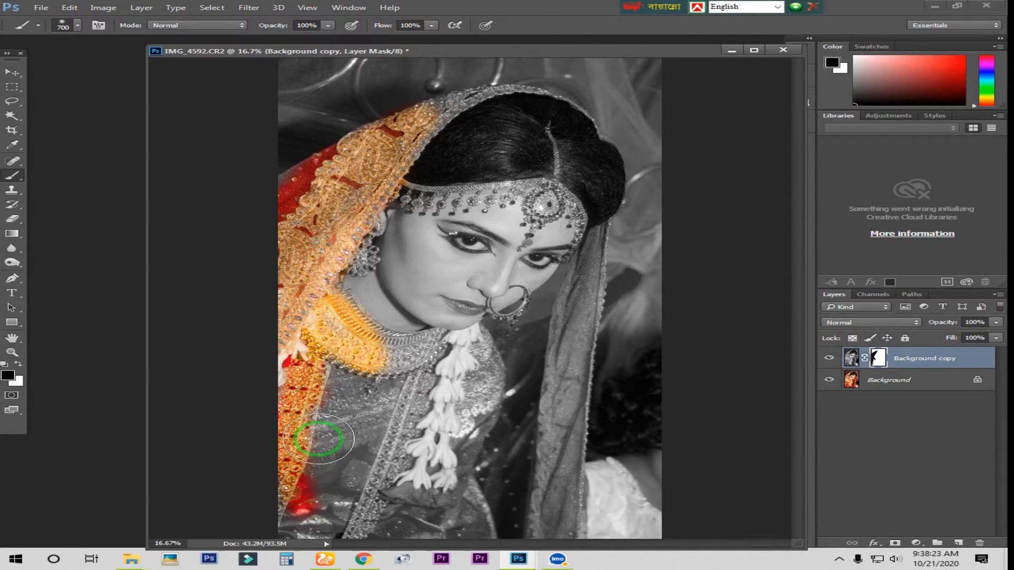
pyautogui.moveTo(301, 387)
pyautogui.mouseDown()
pyautogui.moveTo(325, 359)
pyautogui.moveTo(337, 481)
pyautogui.moveTo(314, 495)
pyautogui.moveTo(296, 486)
pyautogui.moveTo(309, 505)
pyautogui.moveTo(376, 454)
pyautogui.moveTo(368, 386)
pyautogui.moveTo(450, 352)
pyautogui.moveTo(464, 377)
pyautogui.moveTo(461, 465)
pyautogui.moveTo(486, 449)
pyautogui.moveTo(541, 373)
pyautogui.moveTo(544, 454)
pyautogui.moveTo(557, 448)
pyautogui.moveTo(557, 530)
pyautogui.moveTo(563, 494)
pyautogui.moveTo(557, 539)
pyautogui.moveTo(506, 494)
pyautogui.moveTo(454, 496)
pyautogui.moveTo(359, 534)
pyautogui.moveTo(327, 525)
pyautogui.moveTo(410, 469)
pyautogui.moveTo(419, 404)
pyautogui.moveTo(453, 366)
pyautogui.moveTo(489, 351)
pyautogui.moveTo(484, 399)
pyautogui.moveTo(525, 368)
pyautogui.mouseUp()
pyautogui.press('[')
pyautogui.press('[')
pyautogui.press('[')
pyautogui.moveTo(564, 330)
pyautogui.mouseDown()
pyautogui.moveTo(573, 292)
pyautogui.moveTo(586, 303)
pyautogui.moveTo(577, 380)
pyautogui.moveTo(597, 222)
pyautogui.mouseUp()
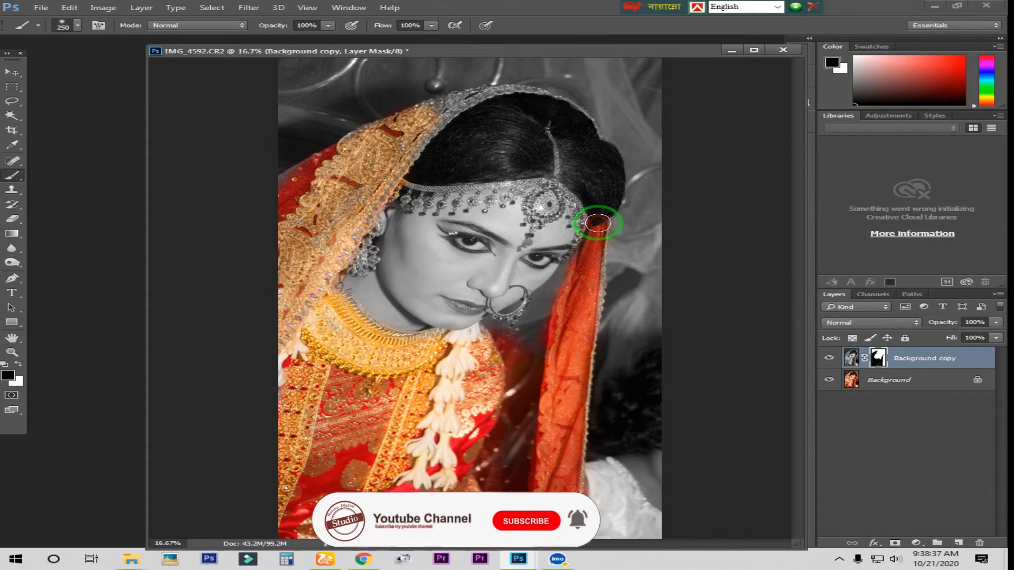
# Step: Reveal the colour of the veil's upper border and the headpiece chains, using a 175 px brush for the chains
pyautogui.press('[')
pyautogui.press(']')
pyautogui.moveTo(422, 128)
pyautogui.mouseDown()
pyautogui.moveTo(412, 141)
pyautogui.moveTo(485, 100)
pyautogui.moveTo(441, 102)
pyautogui.moveTo(501, 93)
pyautogui.moveTo(555, 97)
pyautogui.moveTo(584, 121)
pyautogui.mouseUp()
pyautogui.press('[')
pyautogui.moveTo(415, 184)
pyautogui.mouseDown()
pyautogui.moveTo(545, 175)
pyautogui.moveTo(554, 168)
pyautogui.moveTo(549, 135)
pyautogui.moveTo(576, 210)
pyautogui.mouseUp()
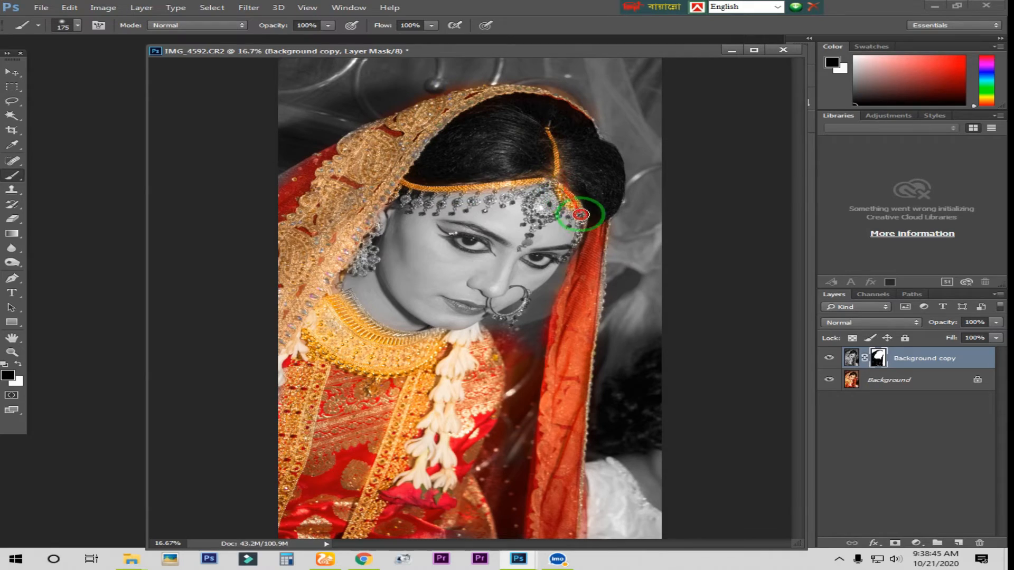
# Step: Paint the mask over the forehead pendant and hanging headpiece beads to reveal their colour, reducing the brush to 80 px
pyautogui.hotkey('ctrl', '+')
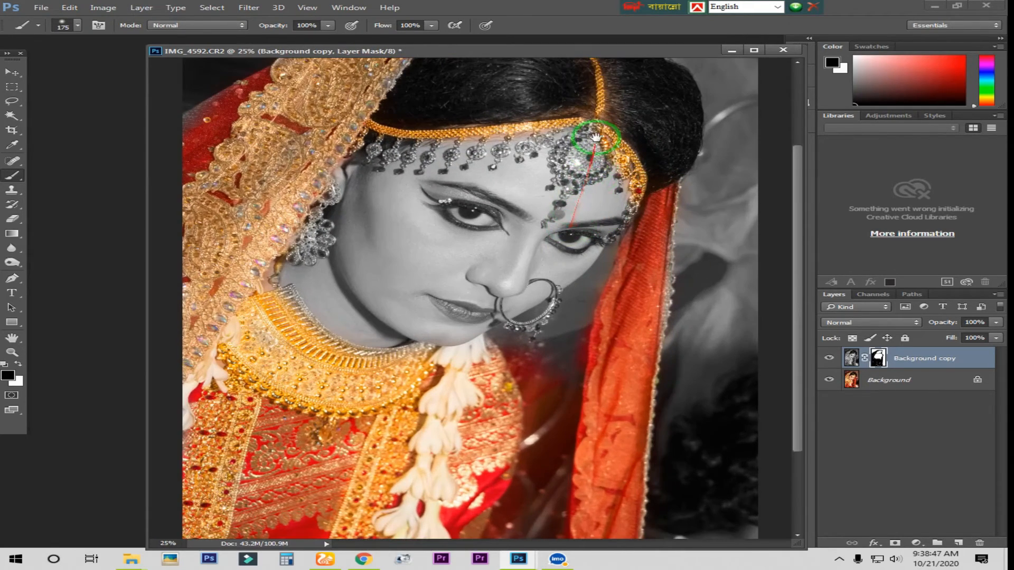
pyautogui.scroll(2, 586, 174)
pyautogui.hotkey('ctrl', '+')
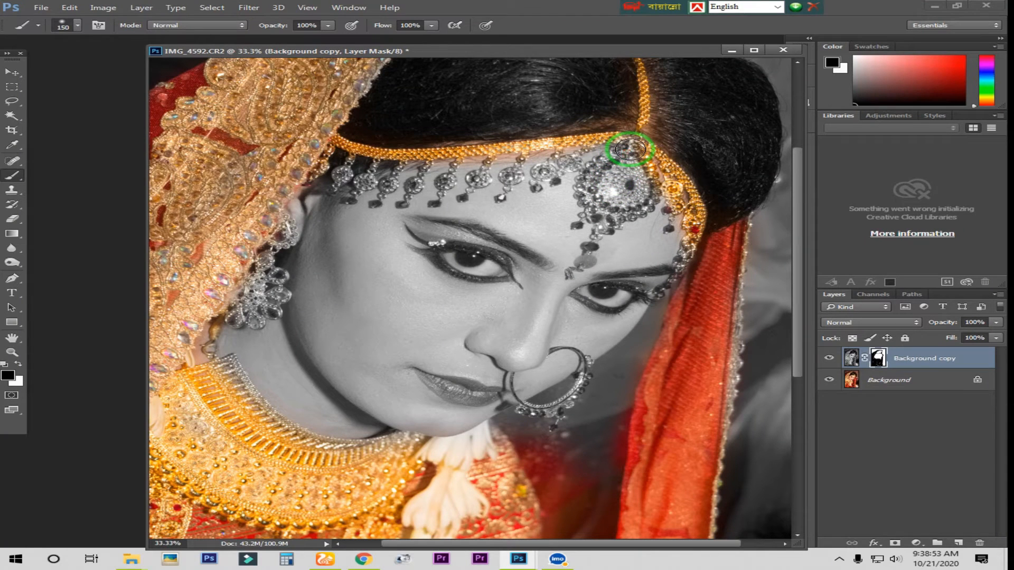
pyautogui.moveTo(611, 213)
pyautogui.mouseDown()
pyautogui.moveTo(590, 196)
pyautogui.moveTo(597, 163)
pyautogui.moveTo(610, 194)
pyautogui.mouseUp()
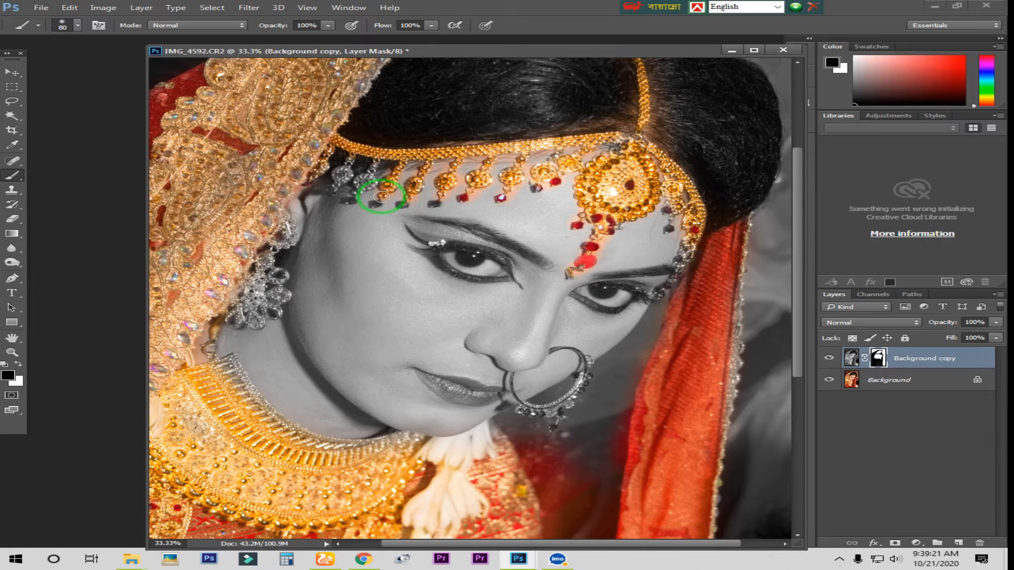
pyautogui.moveTo(373, 165)
pyautogui.mouseDown()
pyautogui.moveTo(359, 177)
pyautogui.moveTo(348, 163)
pyautogui.mouseUp()
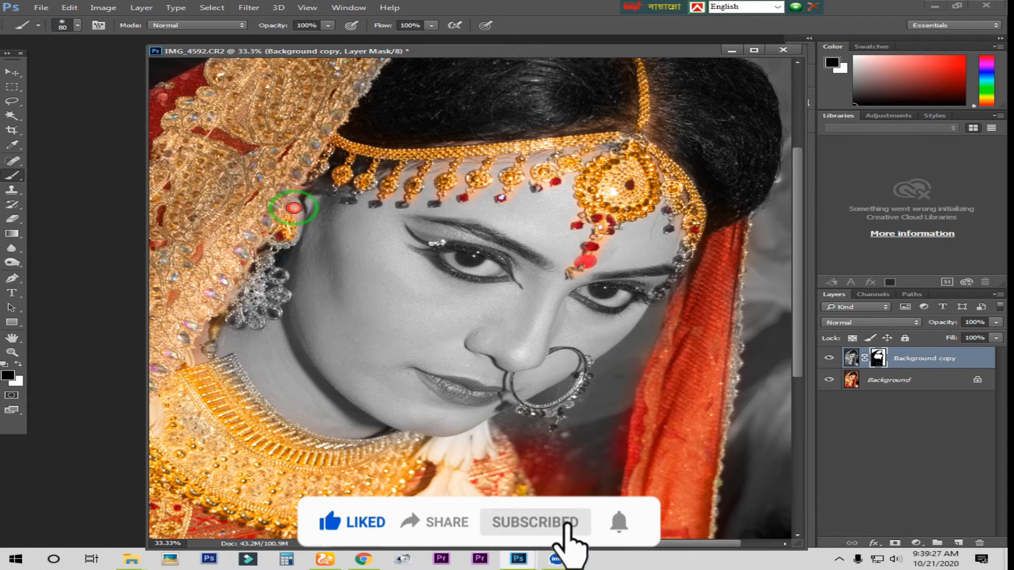
# Step: Paint the mask over the earring and the necklace's inner edge to reveal their gold colour
pyautogui.moveTo(285, 215)
pyautogui.mouseDown()
pyautogui.moveTo(288, 240)
pyautogui.moveTo(260, 273)
pyautogui.moveTo(241, 315)
pyautogui.mouseUp()
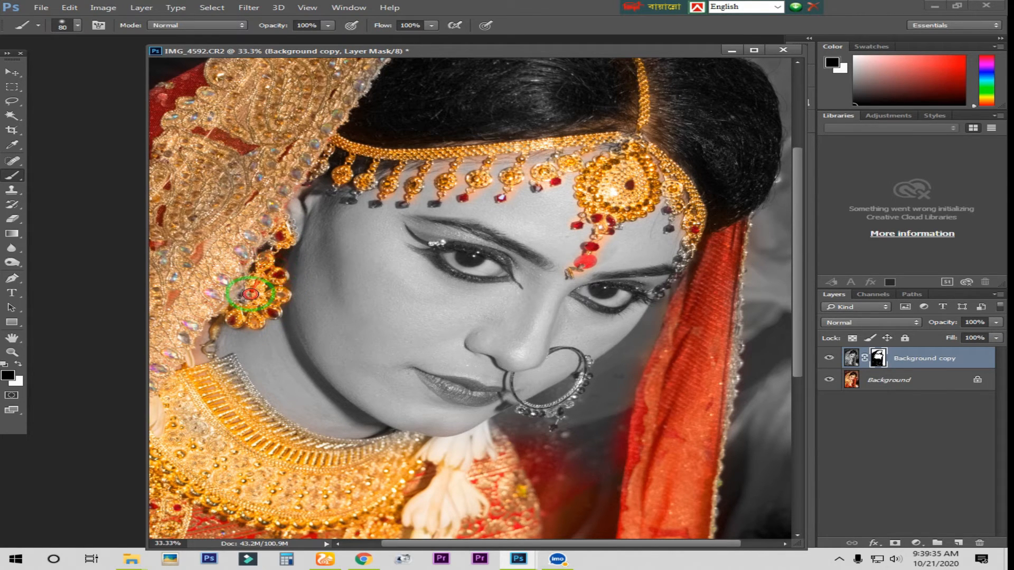
pyautogui.moveTo(240, 321); pyautogui.dragTo(246, 324)
pyautogui.moveTo(258, 342); pyautogui.dragTo(284, 248)
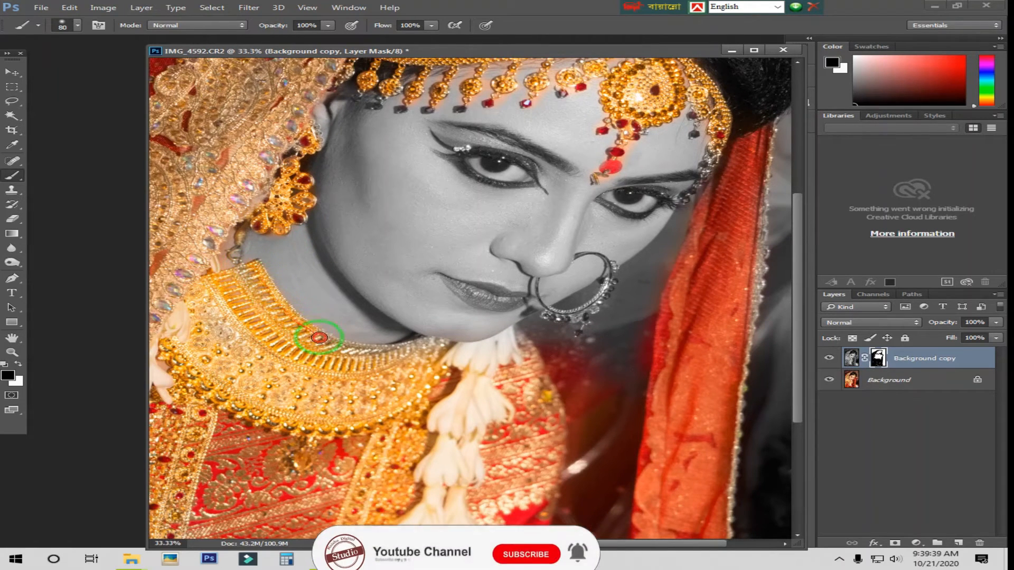
# Step: Paint the mask over the makeup of the eye nearest the earring and over the lips to restore their colour
pyautogui.moveTo(515, 319); pyautogui.dragTo(422, 318)
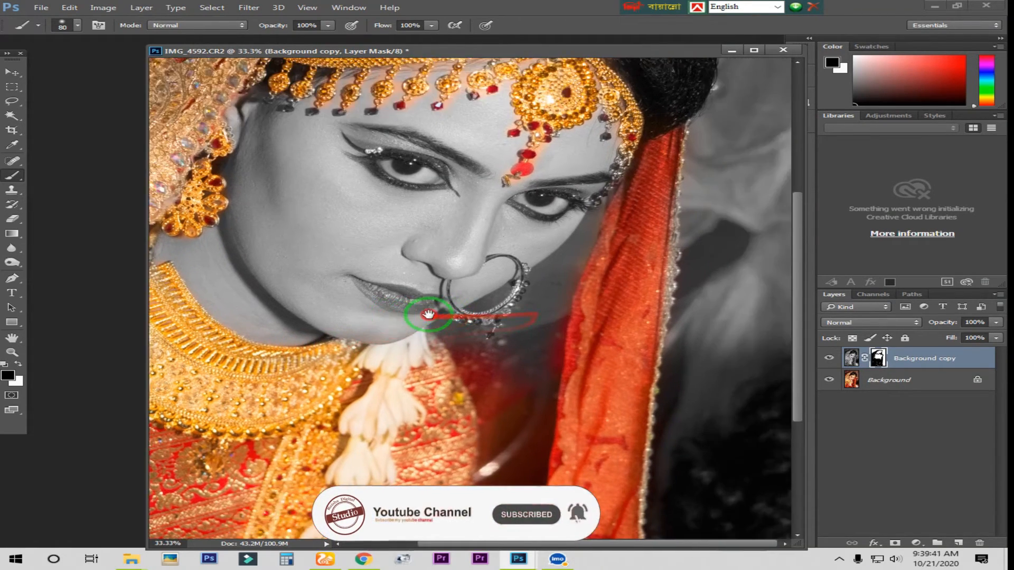
pyautogui.moveTo(545, 336); pyautogui.dragTo(553, 424)
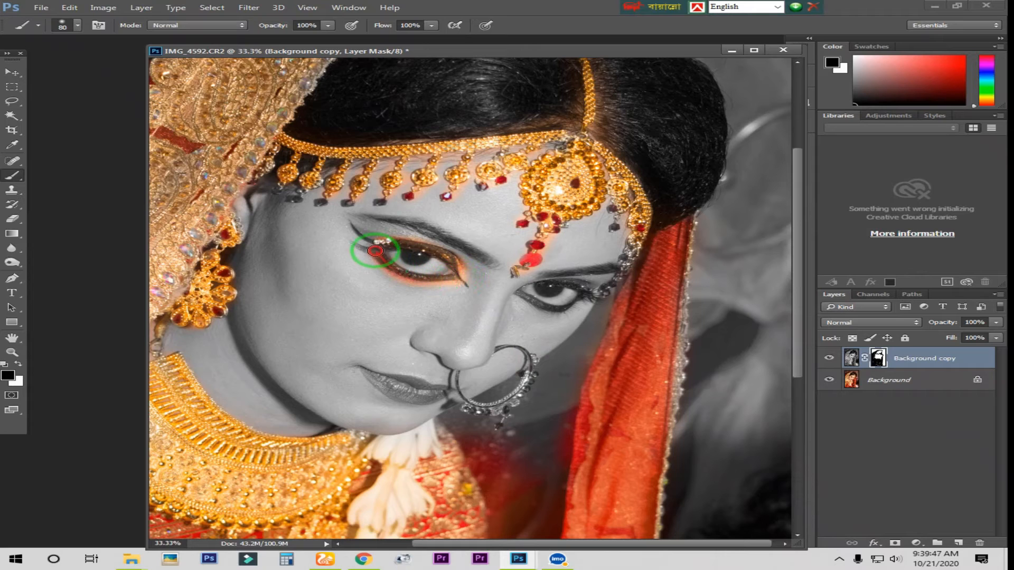
pyautogui.scroll(-2, 443, 357)
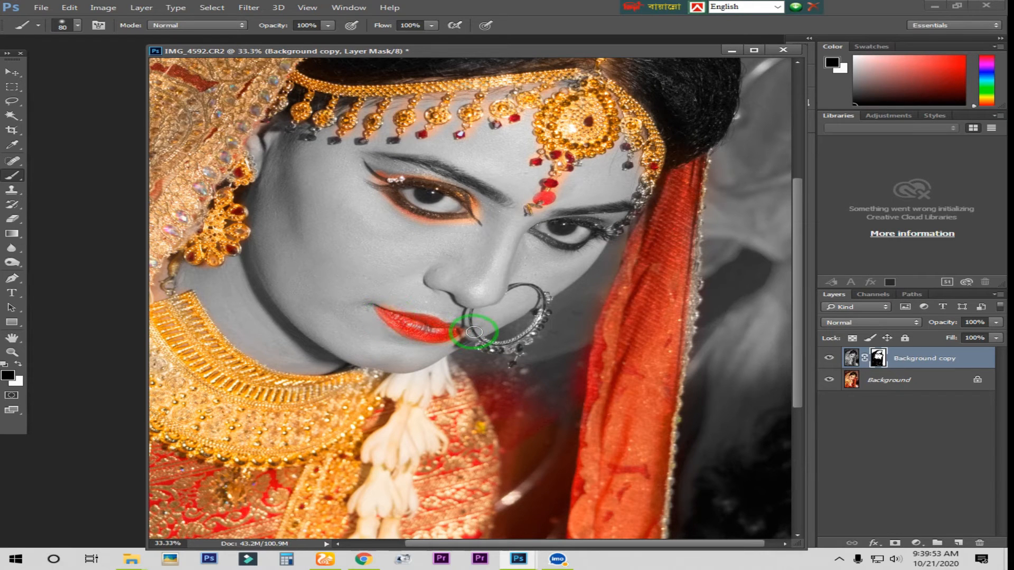
# Step: Paint the mask along the nose ring and its beads with a 40 px brush to reveal their gold and red colour
pyautogui.hotkey('ctrl', '+')
pyautogui.hotkey('ctrl', '+')
pyautogui.moveTo(551, 328); pyautogui.dragTo(486, 356)
pyautogui.hotkey('ctrl', 'z')
pyautogui.scroll(-1, 467, 359)
pyautogui.press('[')
pyautogui.press('[')
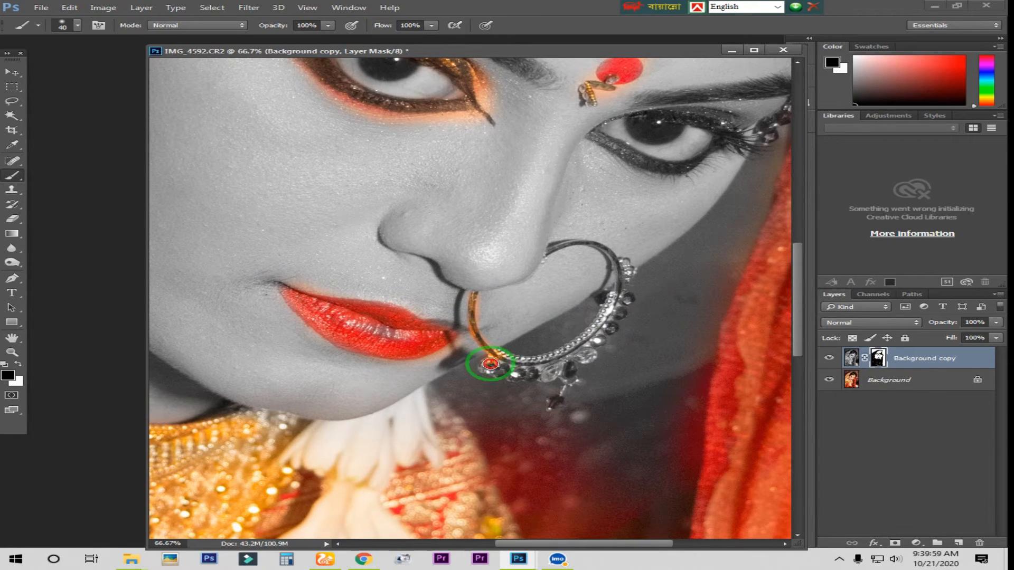
pyautogui.moveTo(510, 374)
pyautogui.mouseDown()
pyautogui.moveTo(540, 358)
pyautogui.moveTo(528, 366)
pyautogui.moveTo(550, 376)
pyautogui.mouseUp()
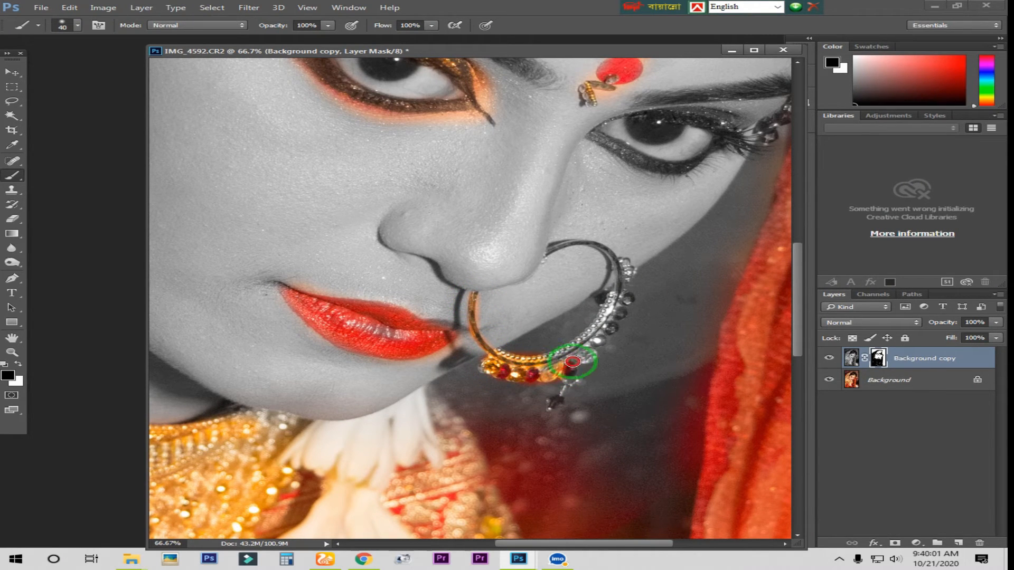
pyautogui.moveTo(591, 334)
pyautogui.mouseDown()
pyautogui.moveTo(614, 293)
pyautogui.moveTo(625, 294)
pyautogui.moveTo(594, 350)
pyautogui.mouseUp()
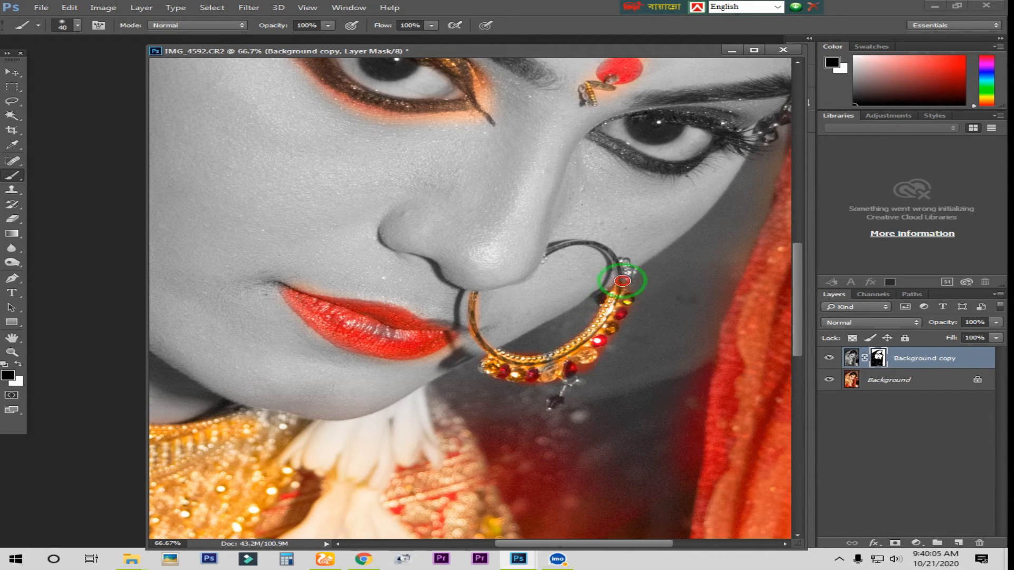
pyautogui.moveTo(590, 243); pyautogui.dragTo(546, 250)
# Step: Paint the mask over the makeup of the eye nearest the red veil and the adjoining headpiece beads to restore their colour
pyautogui.moveTo(586, 193); pyautogui.dragTo(462, 271)
pyautogui.press(']')
pyautogui.moveTo(593, 199)
pyautogui.mouseDown()
pyautogui.moveTo(566, 192)
pyautogui.moveTo(611, 204)
pyautogui.moveTo(602, 218)
pyautogui.moveTo(631, 234)
pyautogui.moveTo(597, 203)
pyautogui.moveTo(607, 214)
pyautogui.moveTo(550, 249)
pyautogui.moveTo(472, 218)
pyautogui.mouseUp()
pyautogui.hotkey('ctrl', 'z')
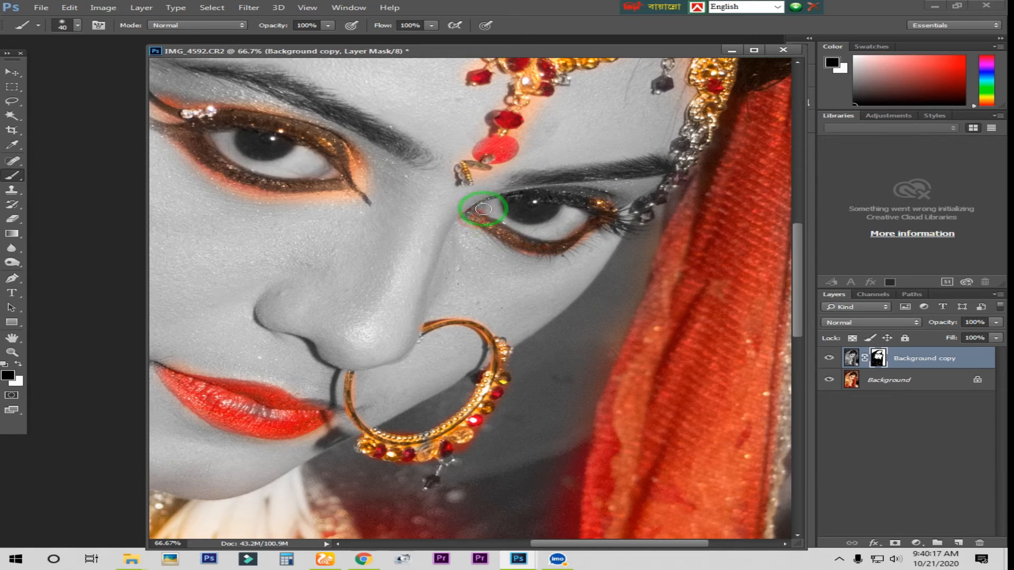
pyautogui.moveTo(518, 193)
pyautogui.mouseDown()
pyautogui.moveTo(604, 206)
pyautogui.moveTo(569, 191)
pyautogui.mouseUp()
pyautogui.moveTo(680, 168)
pyautogui.mouseDown()
pyautogui.moveTo(641, 198)
pyautogui.moveTo(657, 140)
pyautogui.moveTo(651, 196)
pyautogui.moveTo(668, 164)
pyautogui.moveTo(603, 238)
pyautogui.moveTo(635, 230)
pyautogui.moveTo(654, 167)
pyautogui.mouseUp()
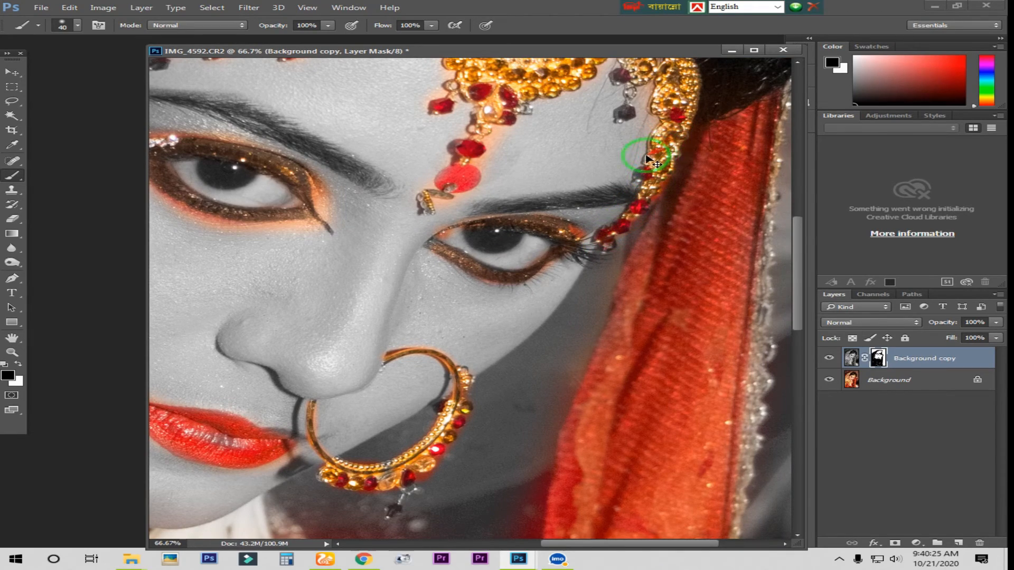
# Step: Clean the orange fringe off the skin beneath the eye nearest the earring using the Eraser on the layer mask at 45 px
pyautogui.hotkey('ctrl', '-')
pyautogui.hotkey('ctrl', '-')
pyautogui.hotkey('ctrl', '-')
pyautogui.hotkey('ctrl', '-')
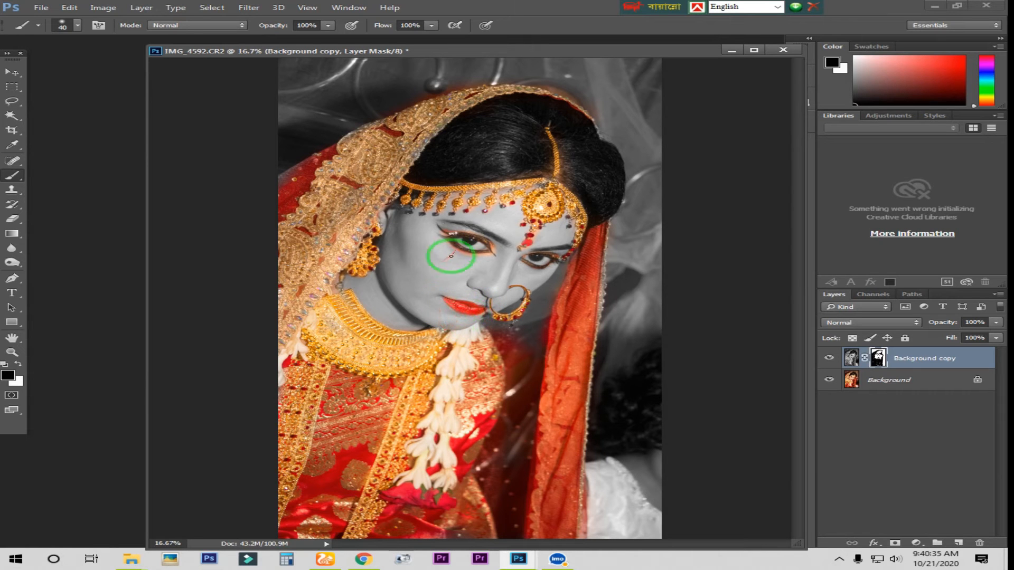
pyautogui.press('z')
pyautogui.click(476, 268)
pyautogui.click(476, 270)
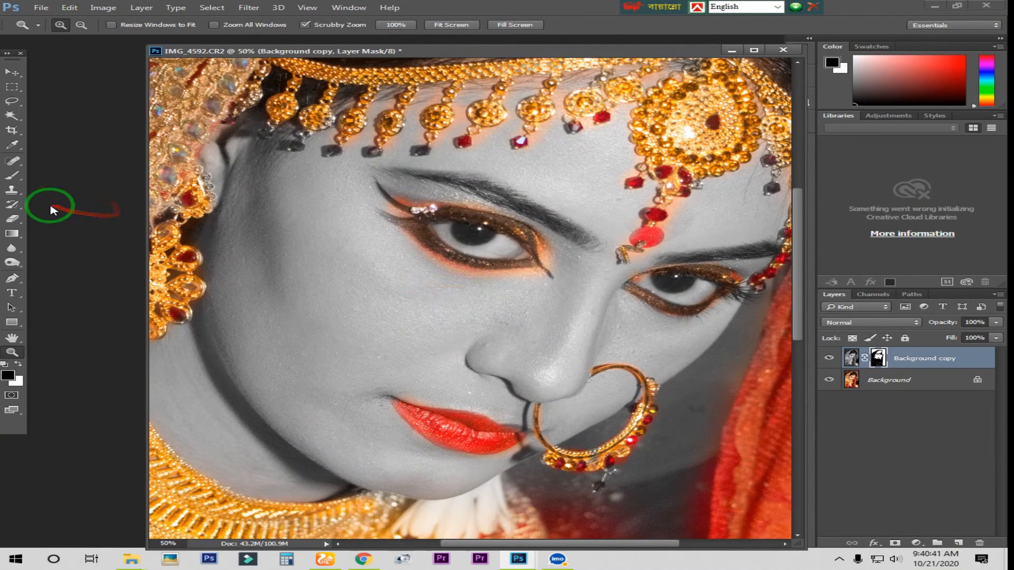
pyautogui.press('e')
pyautogui.rightClick(12, 218)
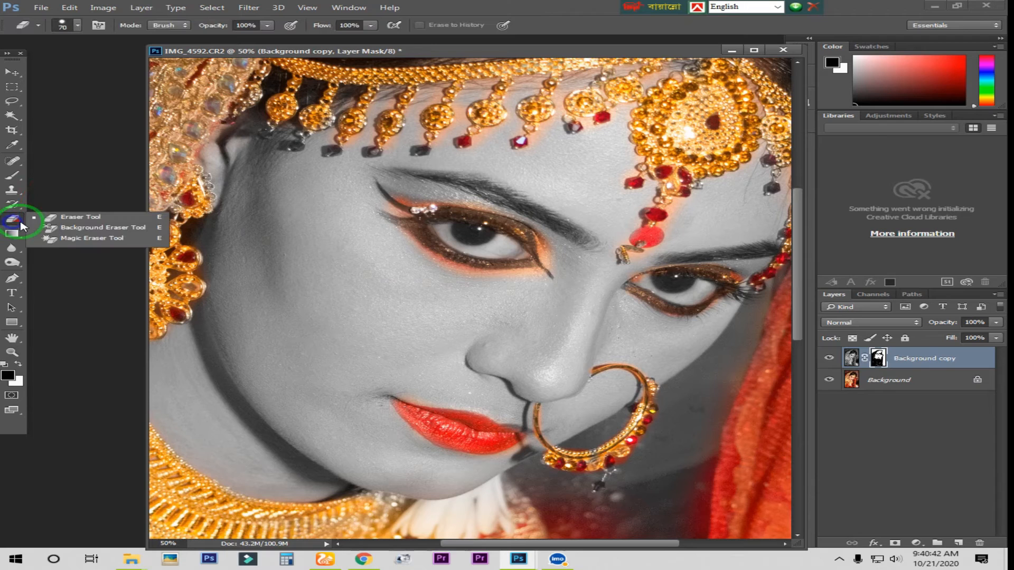
pyautogui.click(63, 217)
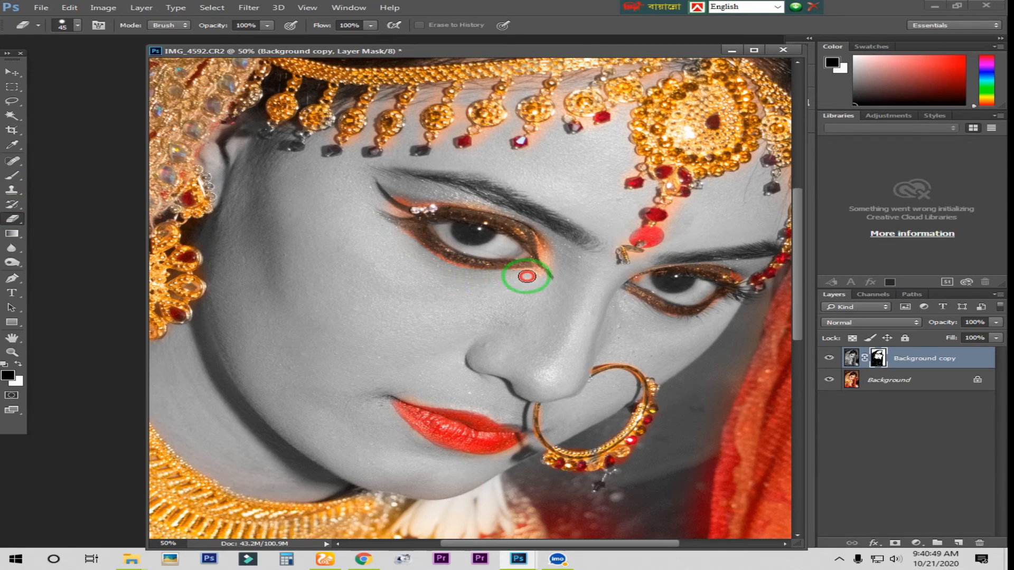
pyautogui.moveTo(525, 293); pyautogui.dragTo(455, 326)
pyautogui.scroll(-1, 534, 251)
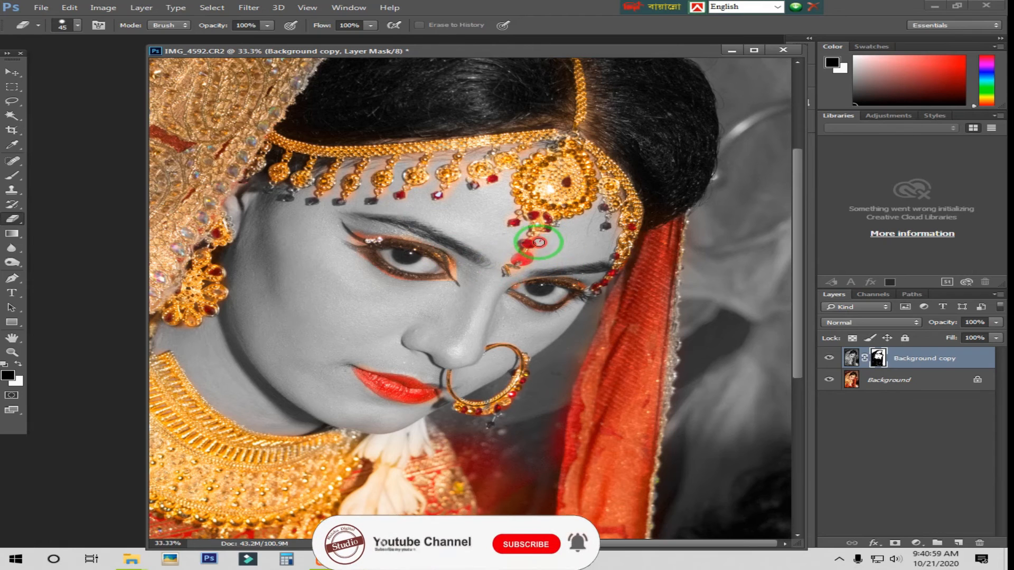
# Step: Flatten the desaturated copy and the original into a single background layer
pyautogui.rightClick(901, 386)
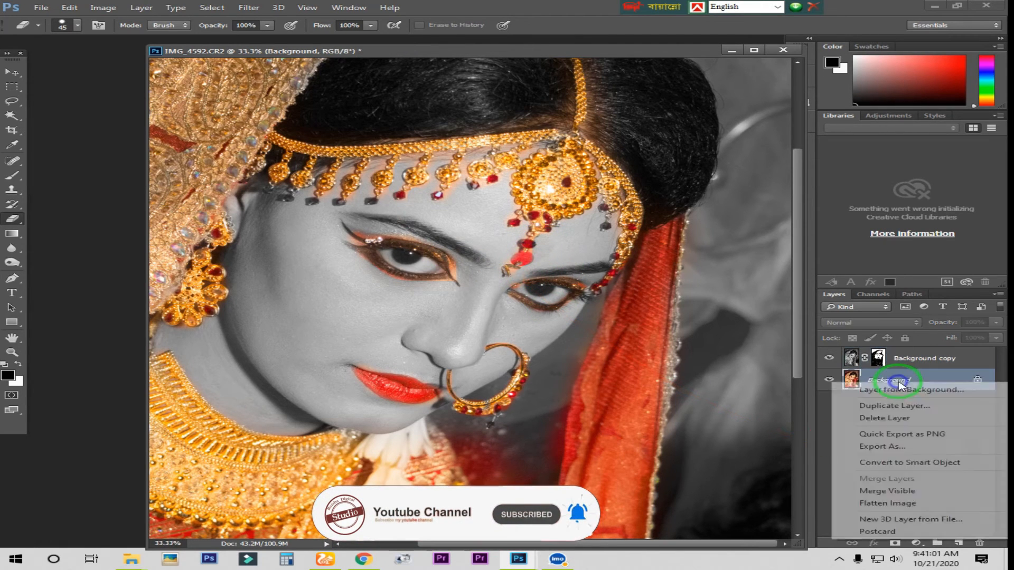
pyautogui.click(889, 505)
pyautogui.hotkey('ctrl', '-')
pyautogui.press('z')
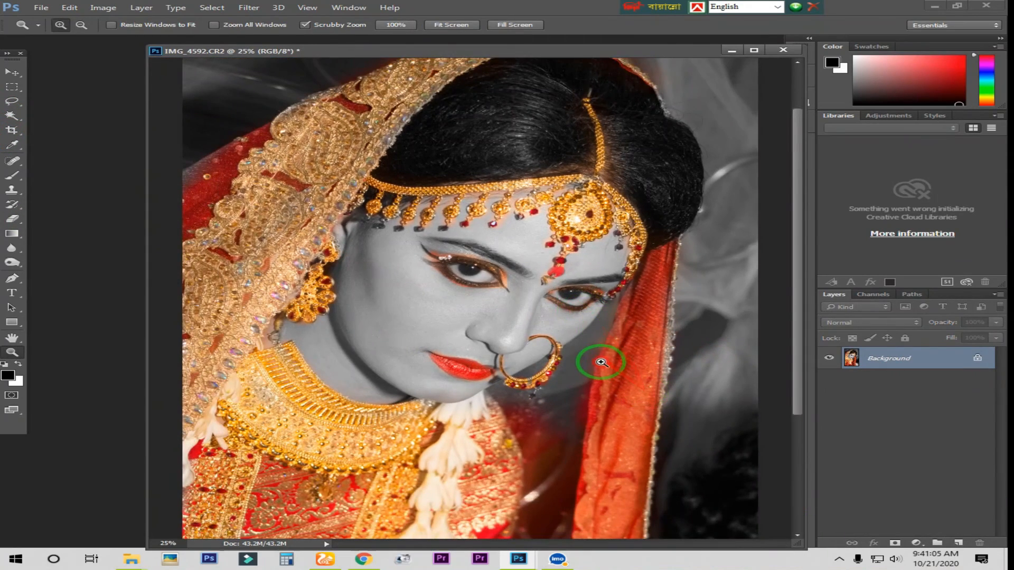
pyautogui.keyDown('alt'); pyautogui.click(601, 362); pyautogui.keyUp('alt')
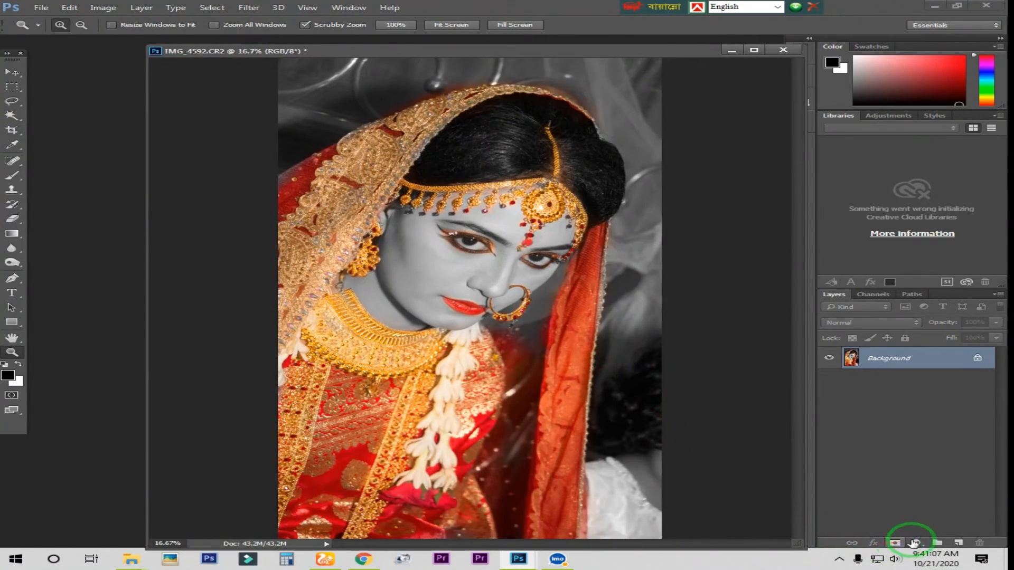
# Step: Add a Levels adjustment layer with the white input level at 226 and the black output level at 6
pyautogui.click(917, 543)
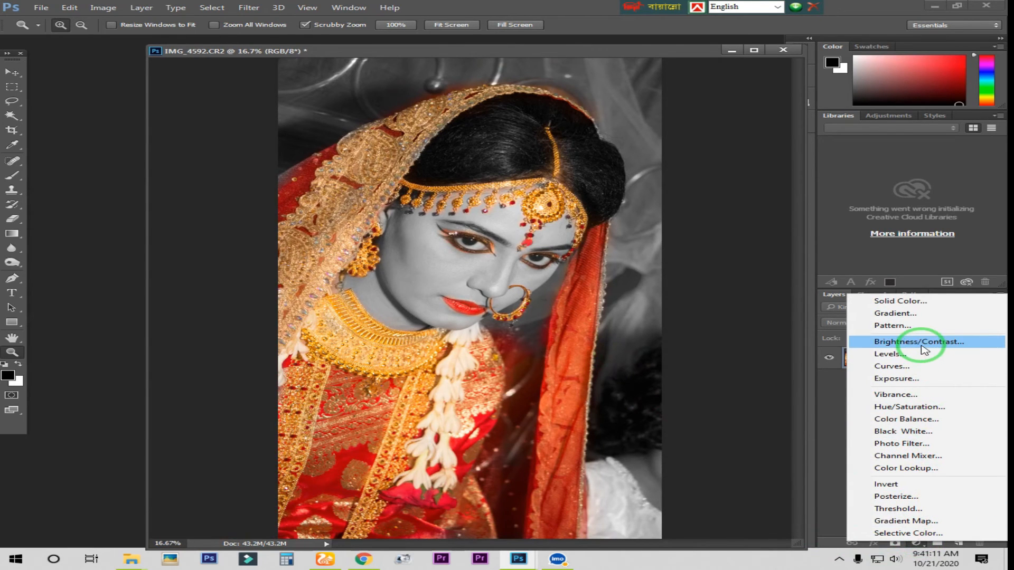
pyautogui.click(906, 359)
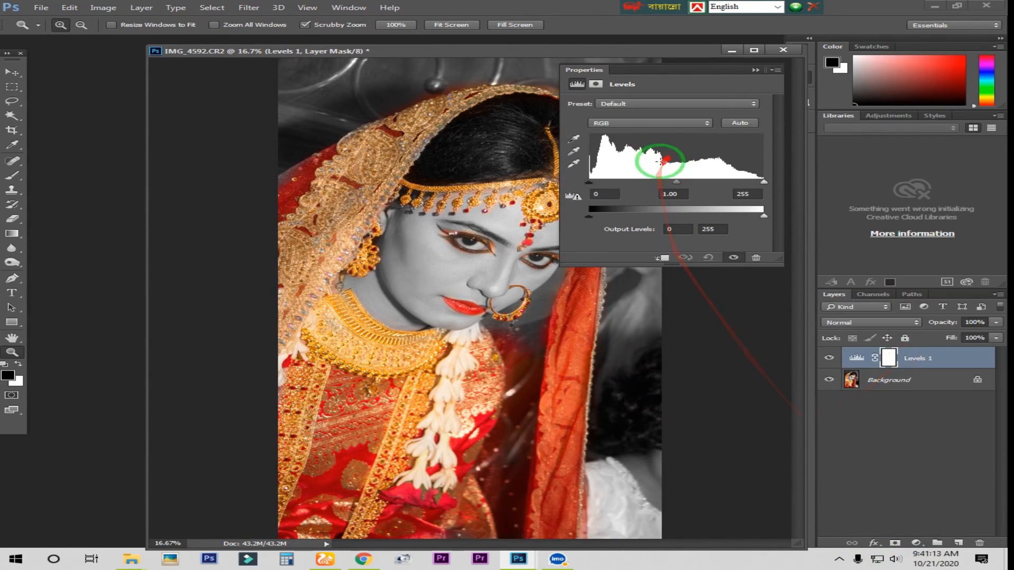
pyautogui.moveTo(590, 215)
pyautogui.mouseDown()
pyautogui.moveTo(601, 217)
pyautogui.moveTo(593, 218)
pyautogui.mouseUp()
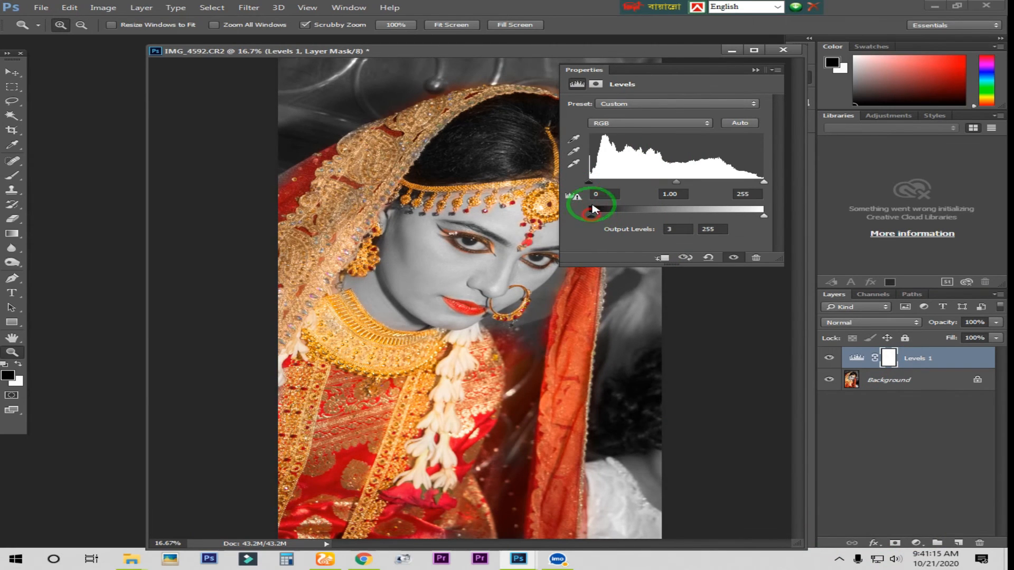
pyautogui.moveTo(649, 69); pyautogui.dragTo(712, 74)
pyautogui.moveTo(825, 187); pyautogui.dragTo(807, 192)
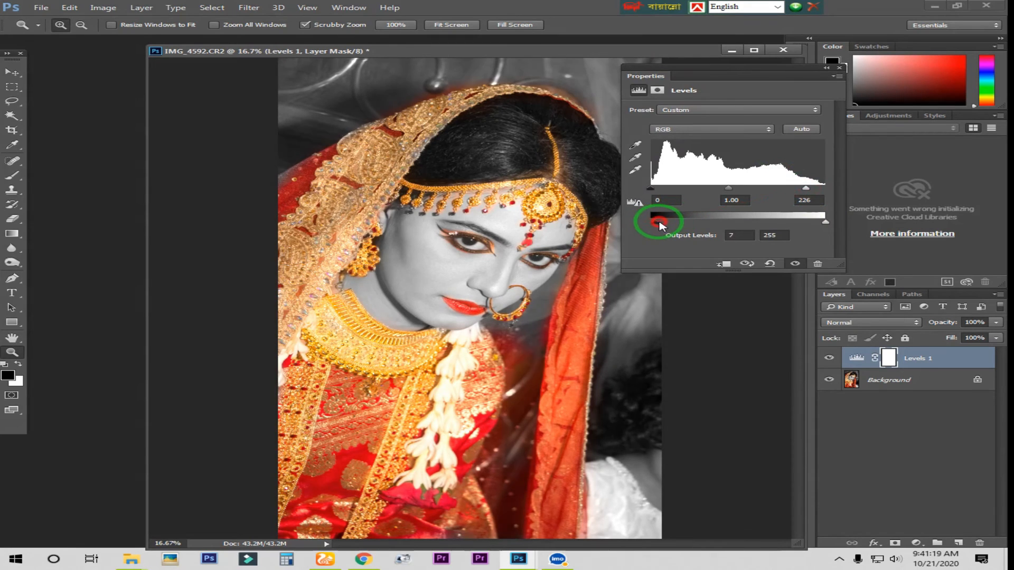
pyautogui.moveTo(660, 224); pyautogui.dragTo(657, 224)
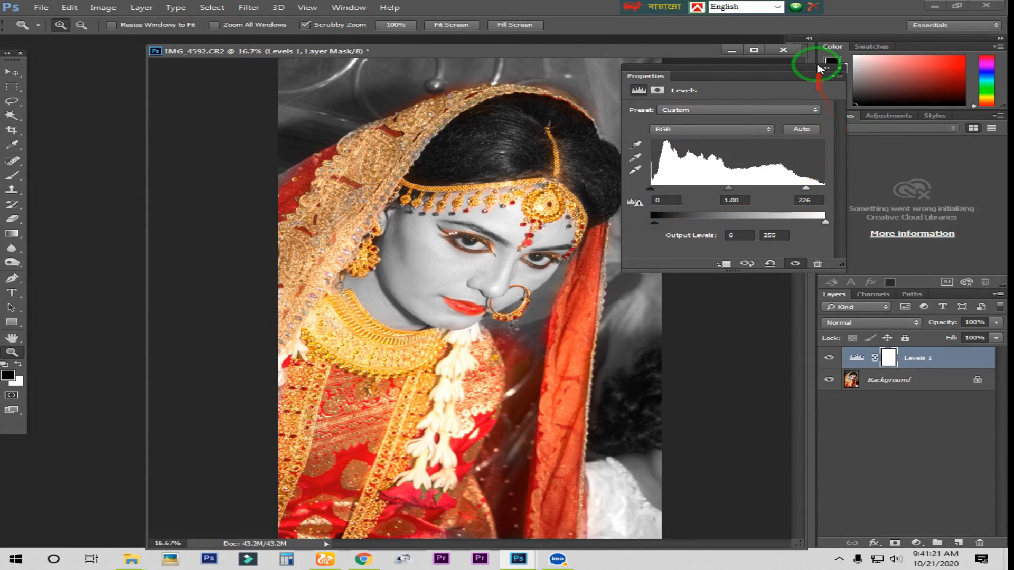
pyautogui.click(819, 68)
# Step: Add a Curves adjustment layer and shape a gentle S-curve that lifts the lighter tones and darkens the shadows
pyautogui.click(915, 543)
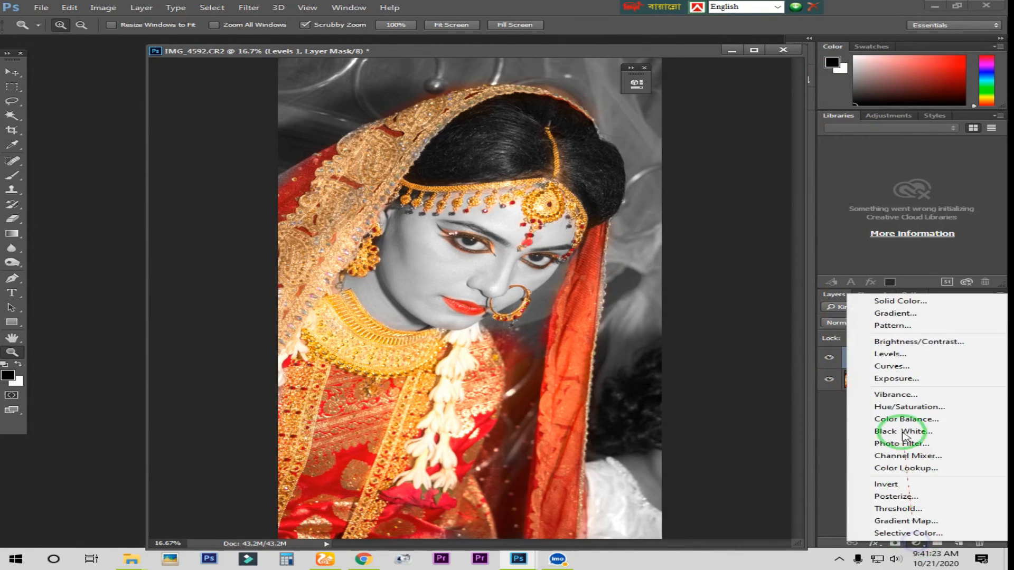
pyautogui.click(892, 366)
pyautogui.moveTo(516, 80); pyautogui.dragTo(763, 108)
pyautogui.moveTo(774, 209); pyautogui.dragTo(782, 210)
pyautogui.moveTo(731, 248); pyautogui.dragTo(732, 255)
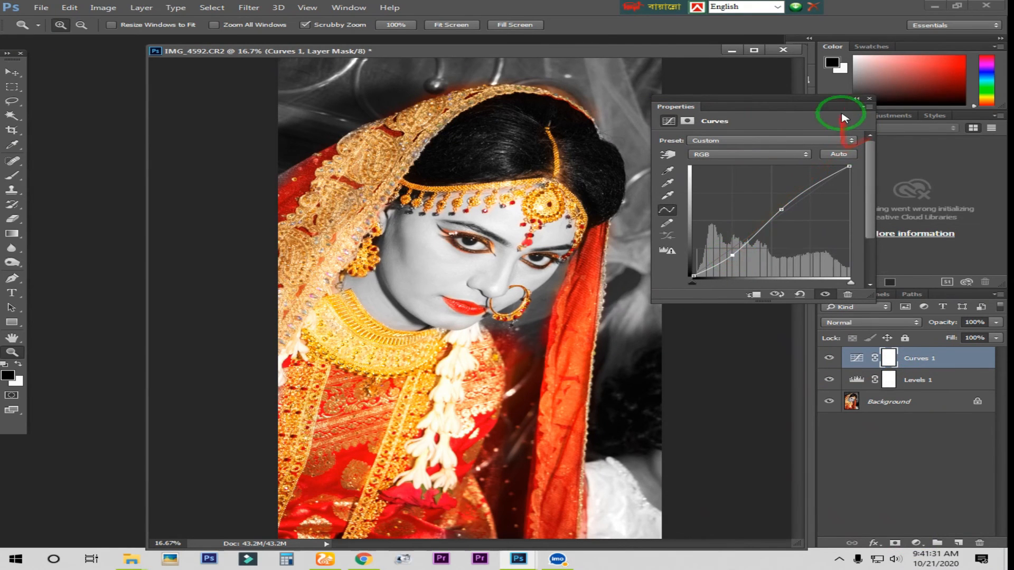
pyautogui.click(856, 98)
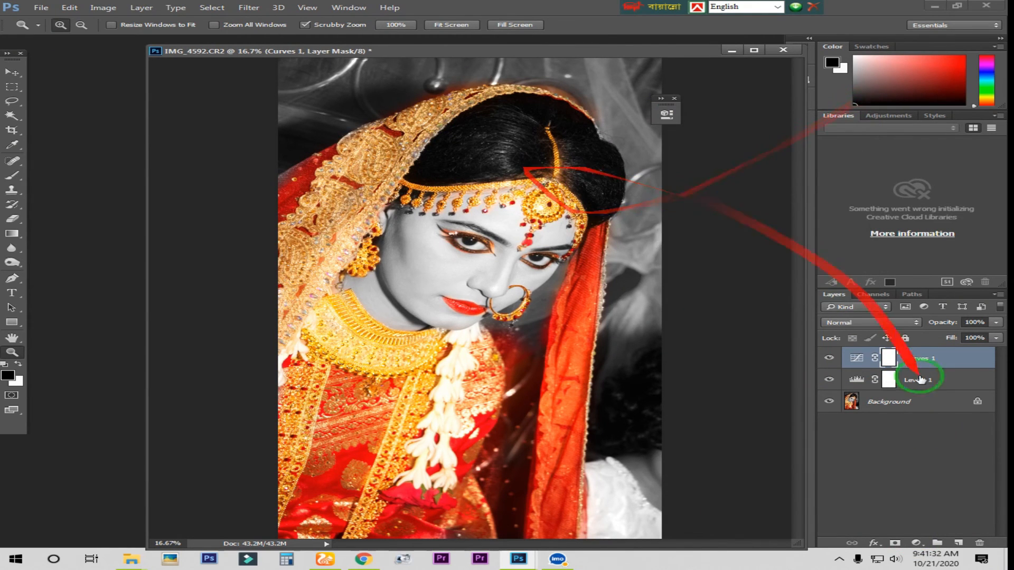
# Step: Add a Selective Color adjustment layer and set Black to +10% for the Blacks
pyautogui.click(917, 544)
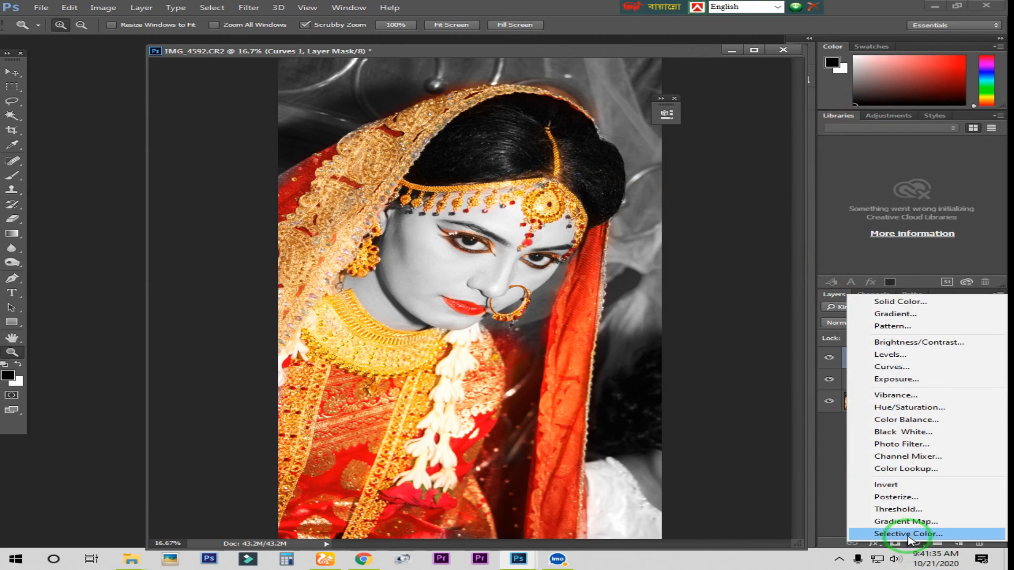
pyautogui.click(903, 534)
pyautogui.moveTo(547, 106); pyautogui.dragTo(790, 140)
pyautogui.click(760, 177)
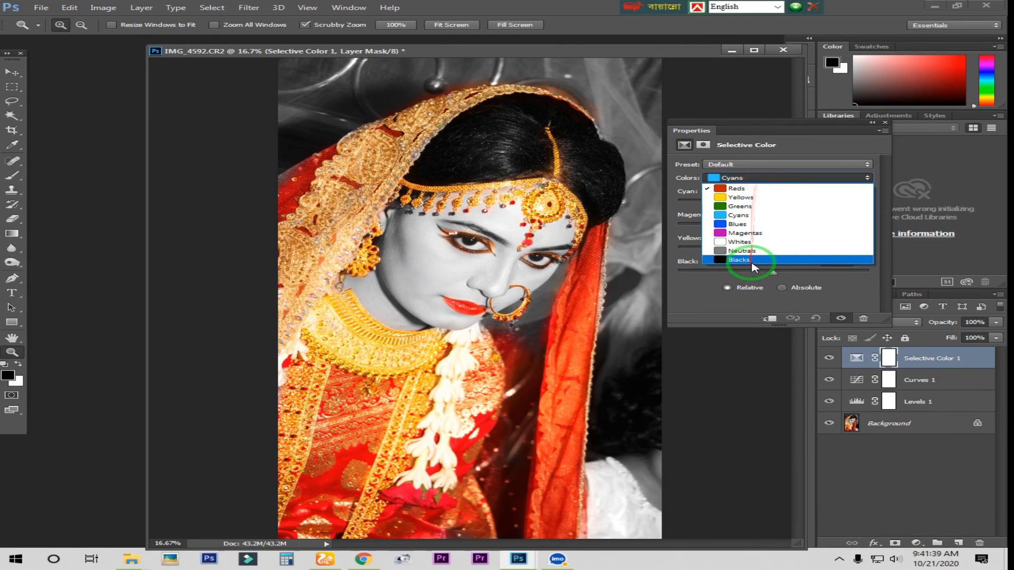
pyautogui.click(737, 274)
pyautogui.moveTo(774, 275); pyautogui.dragTo(784, 277)
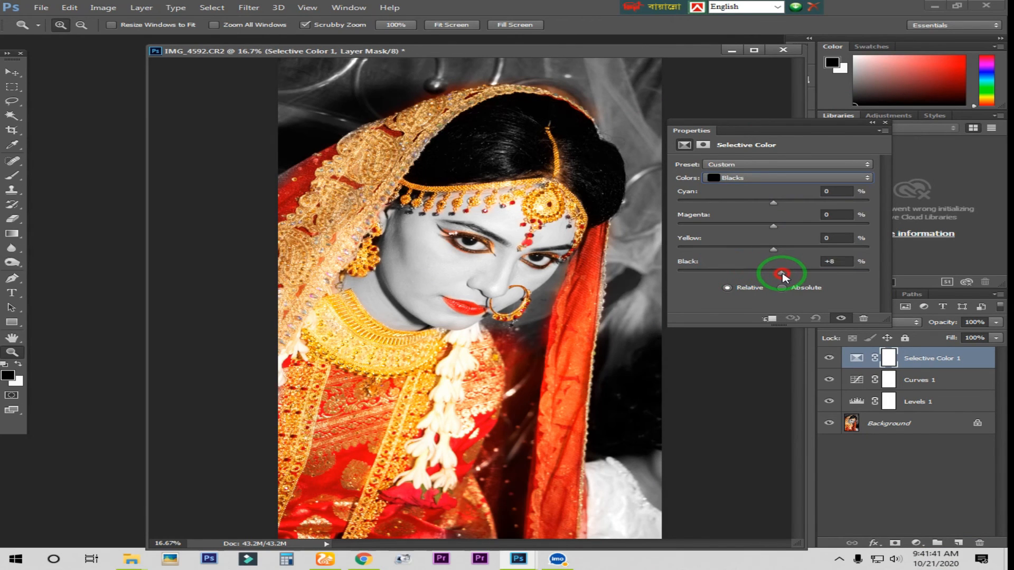
pyautogui.click(872, 122)
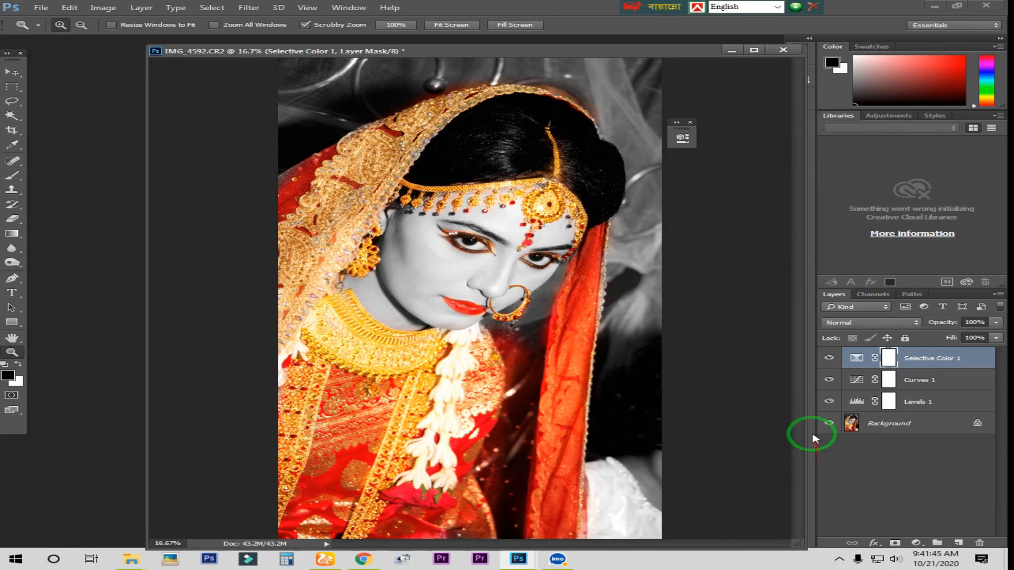
# Step: Add a Brightness/Contrast adjustment layer with brightness -24 and contrast 21
pyautogui.click(913, 542)
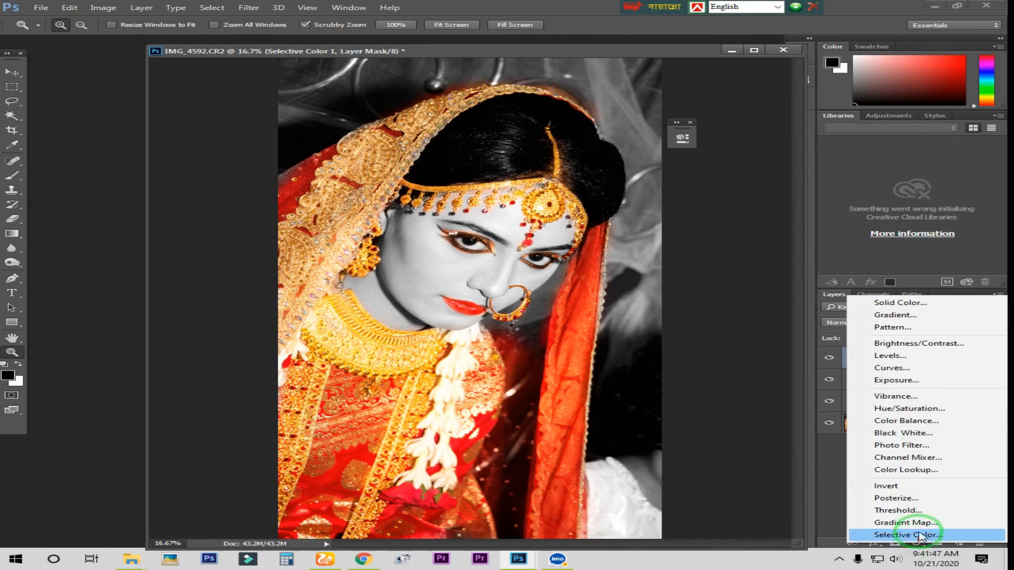
pyautogui.click(919, 344)
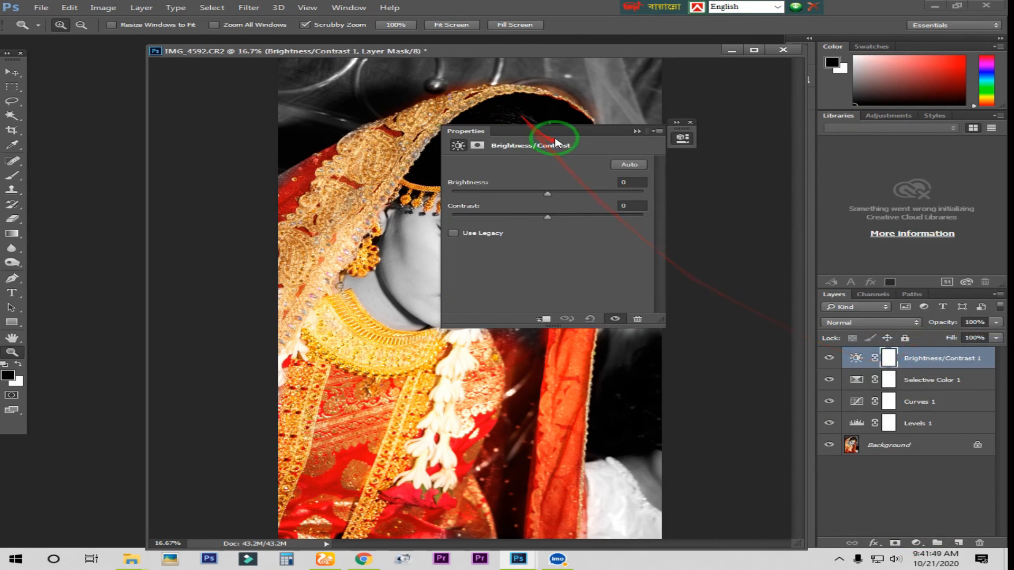
pyautogui.moveTo(554, 138); pyautogui.dragTo(776, 145)
pyautogui.moveTo(761, 208); pyautogui.dragTo(745, 210)
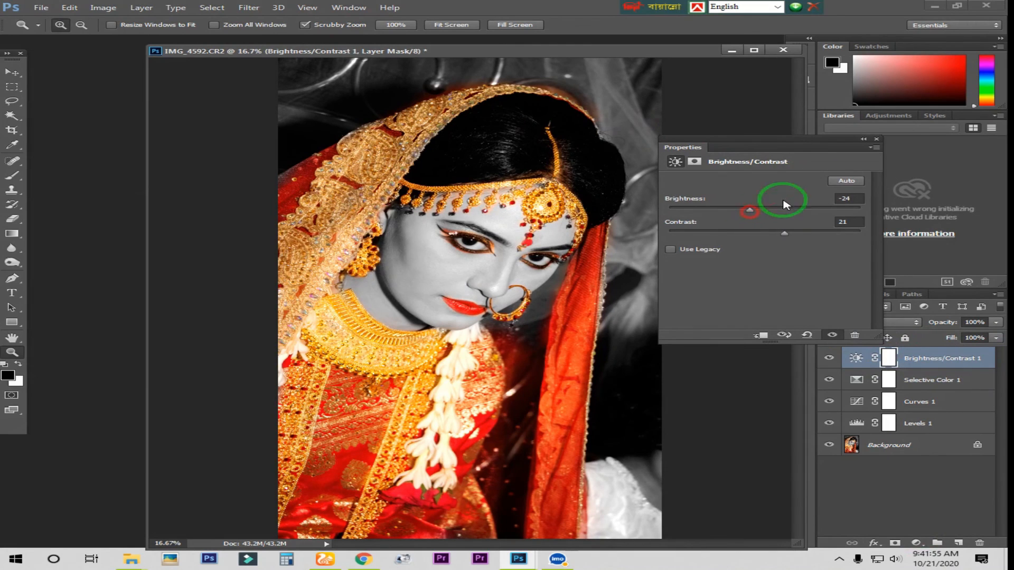
pyautogui.click(863, 139)
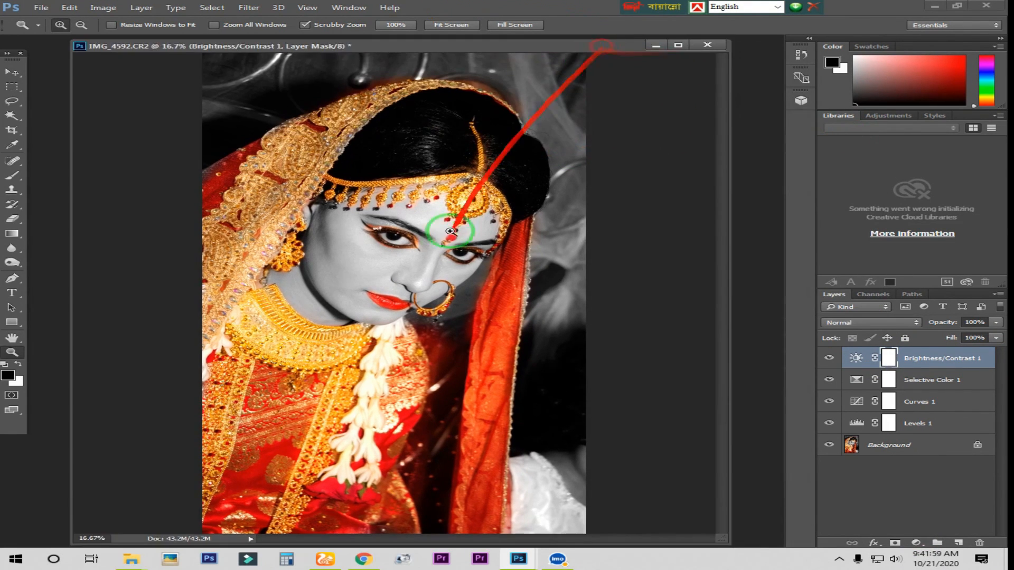
pyautogui.click(446, 263)
pyautogui.keyDown('alt'); pyautogui.click(453, 291); pyautogui.keyUp('alt')
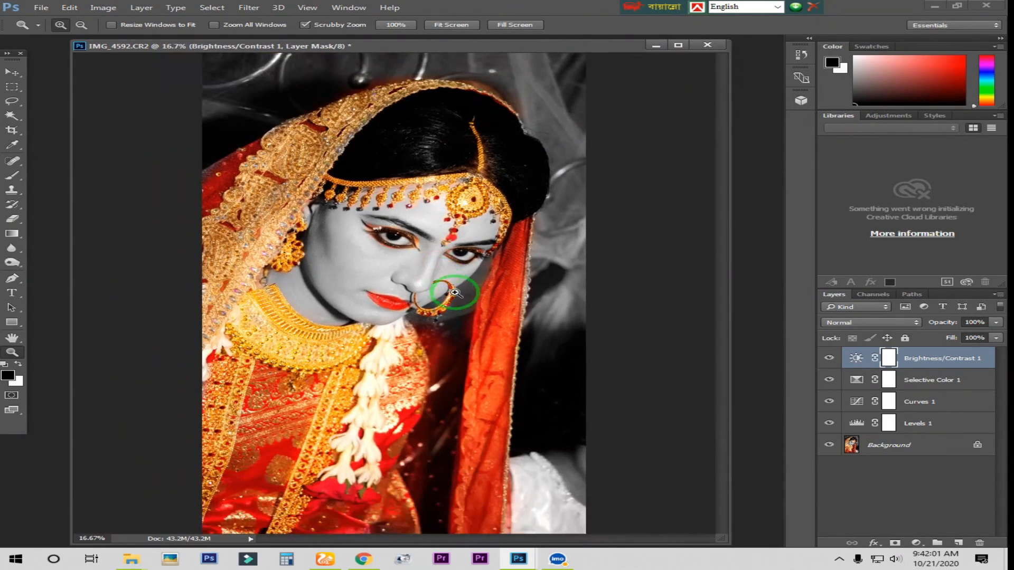